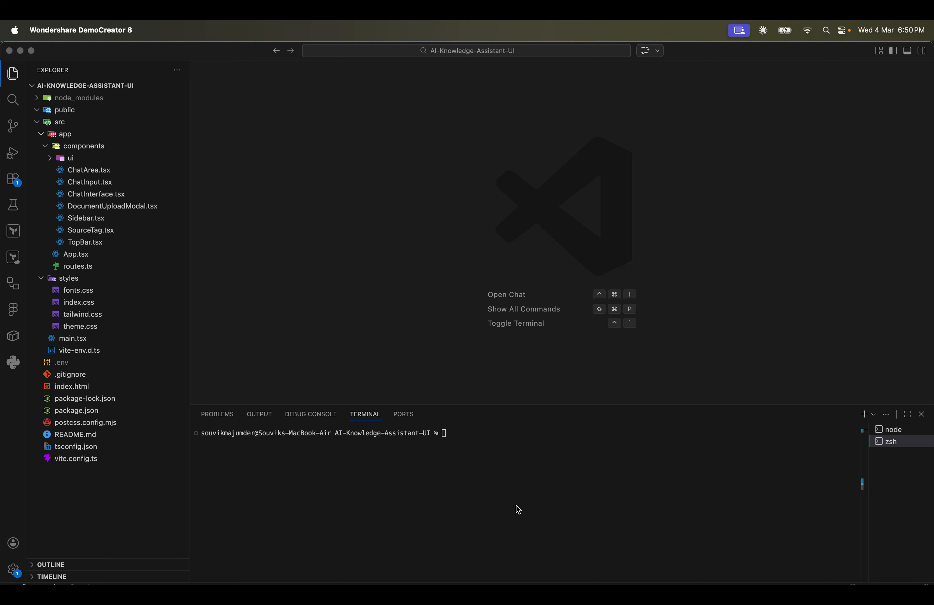
- Build the project in the terminal with npm run build and open index.html from the generated build folder
left_click(525, 492)
type("npm ")
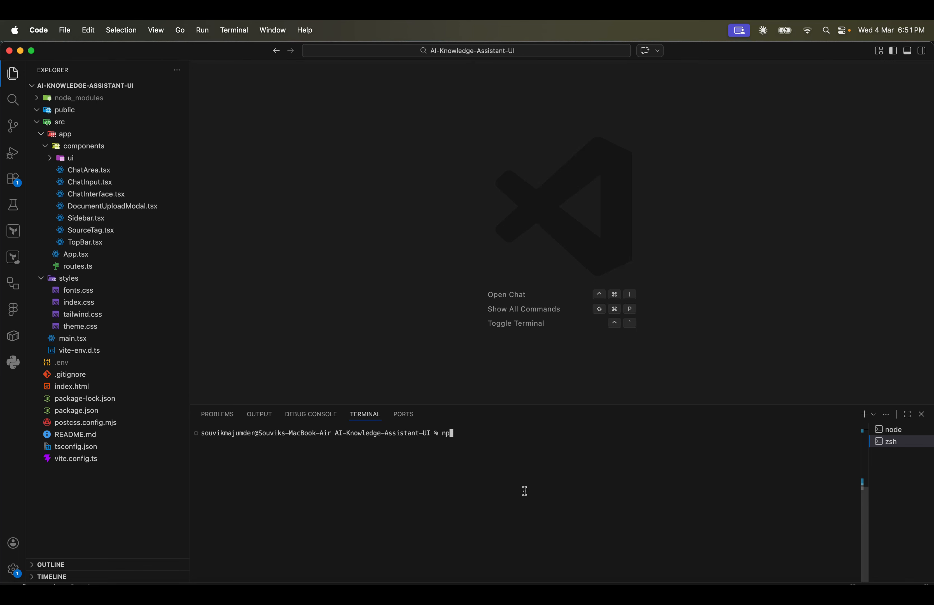
type("run build")
key("Return")
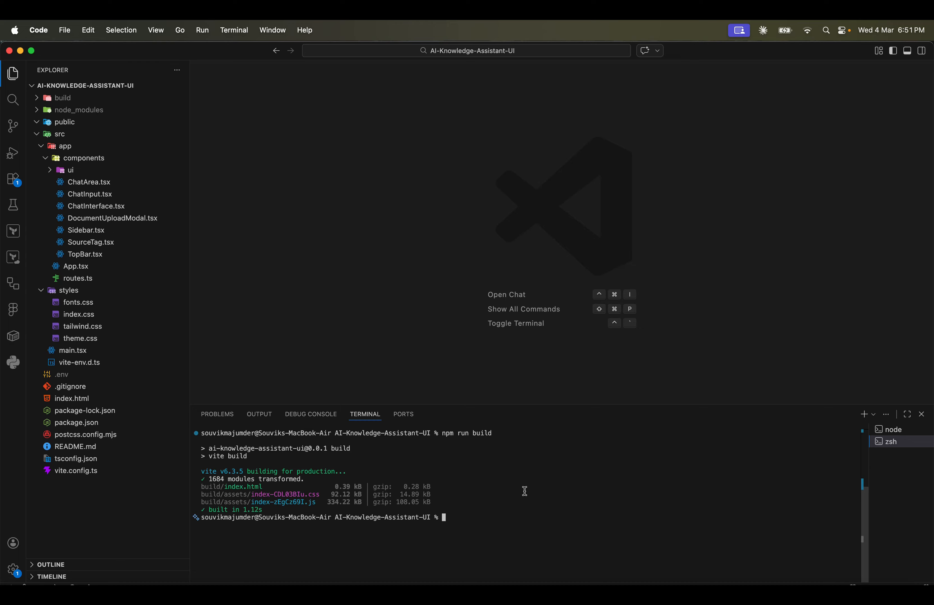
left_click(80, 102)
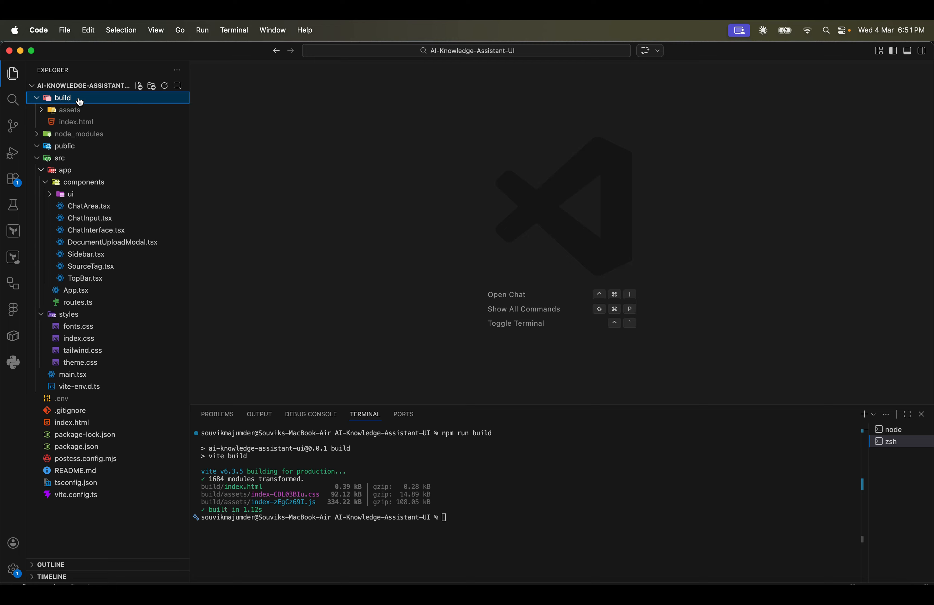
left_click(93, 124)
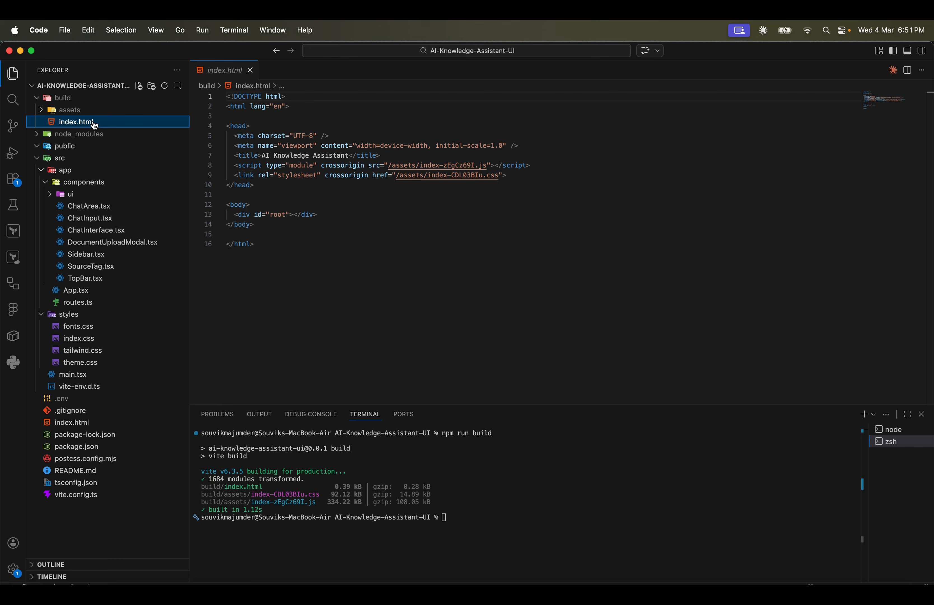
- Switch to the Amazon S3 console in Edge and start a new bucket named ai-knowledge-assistant-ui
key("super+Tab")
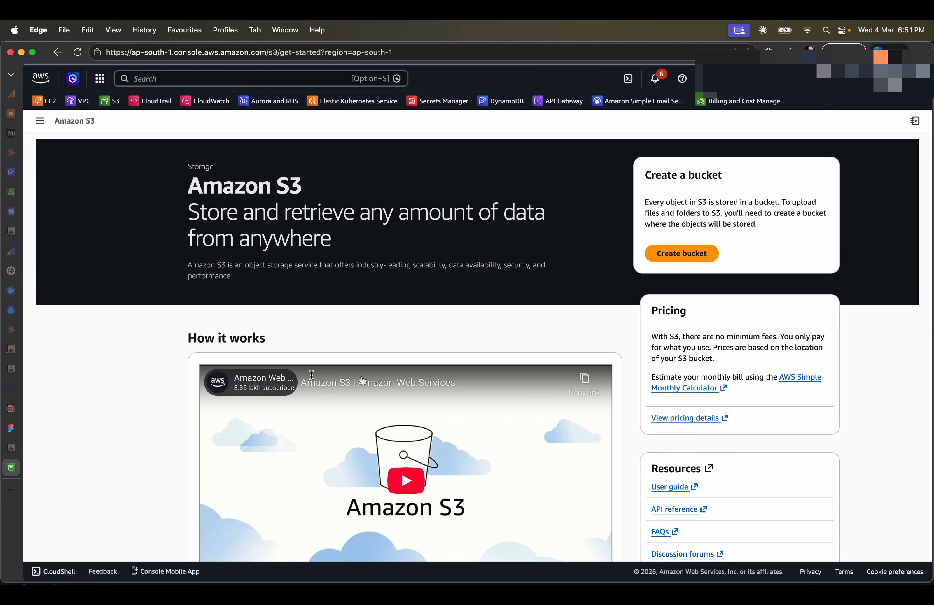
left_click(692, 254)
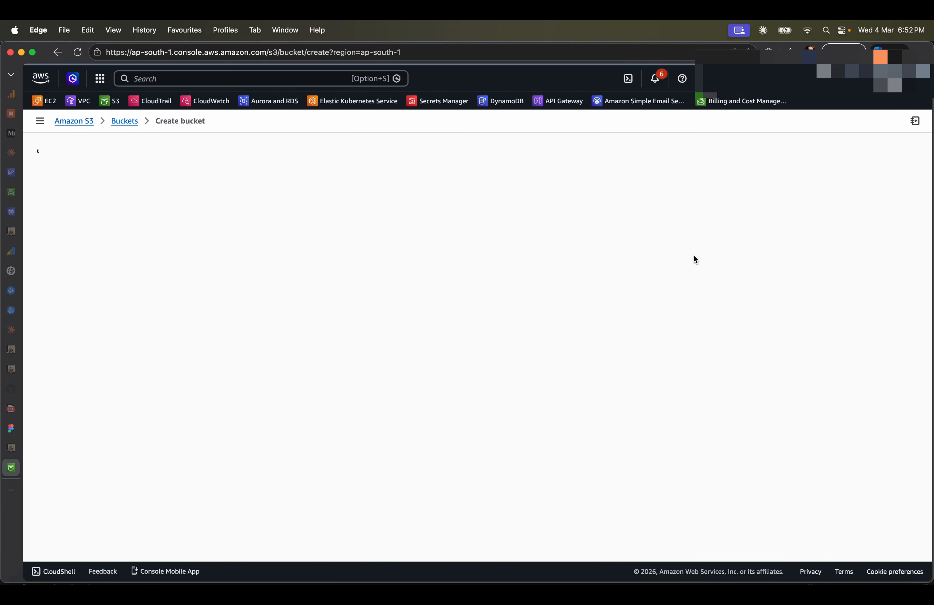
left_click(290, 323)
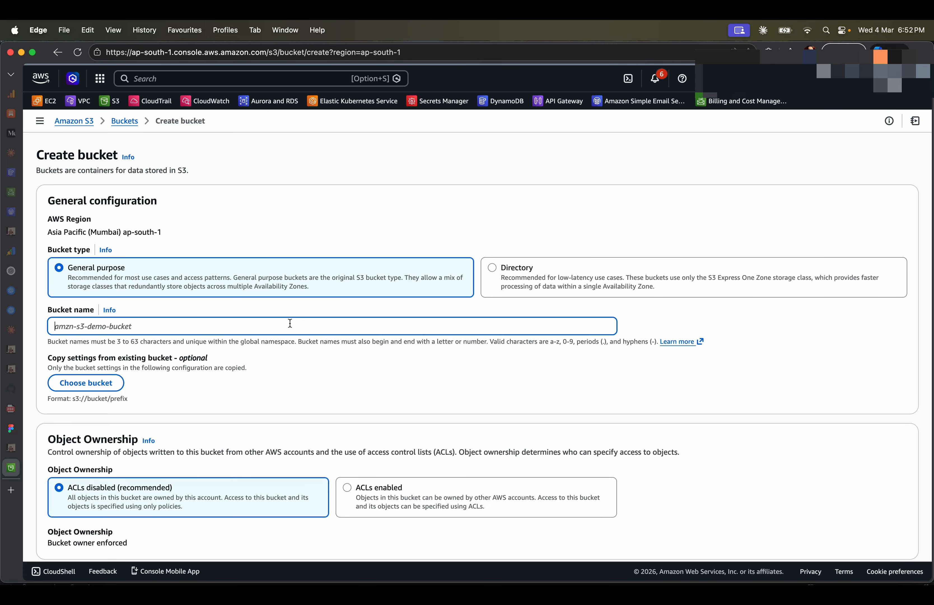
type("ai-knowledge-assistant-ui")
- Turn off Block all public access for the new bucket and acknowledge that its objects might become public
scroll(302, 345, "down", 2)
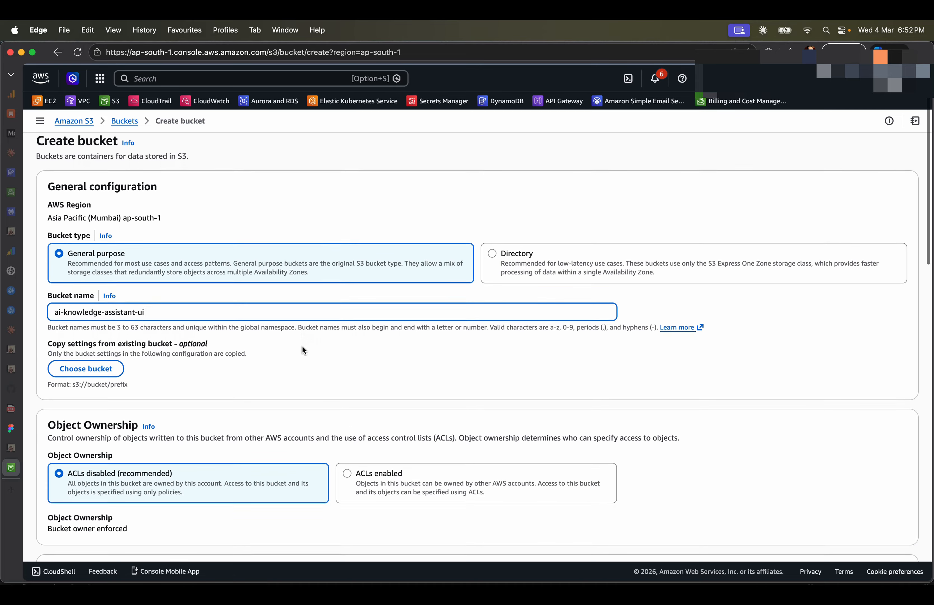
scroll(302, 345, "down", 2)
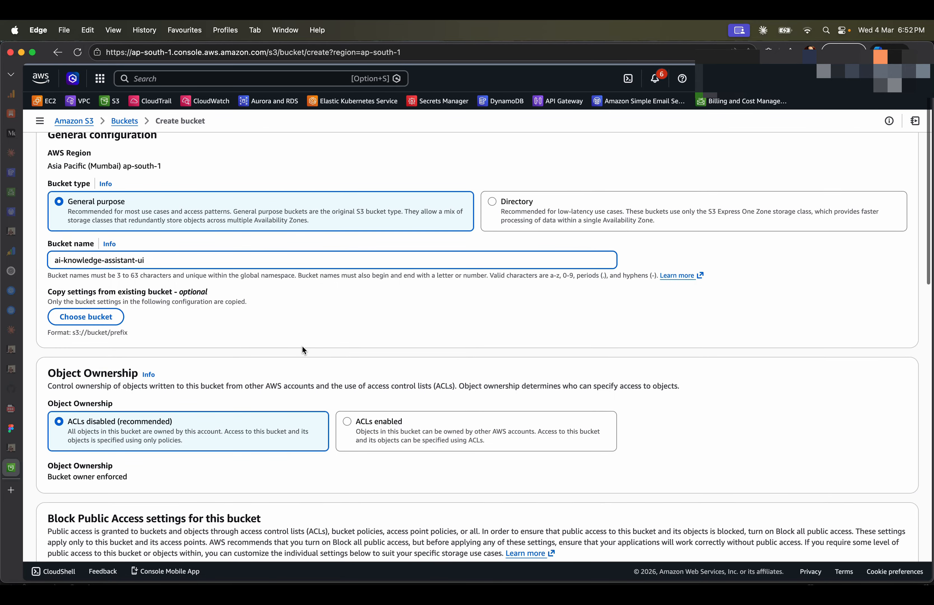
scroll(302, 347, "down", 6)
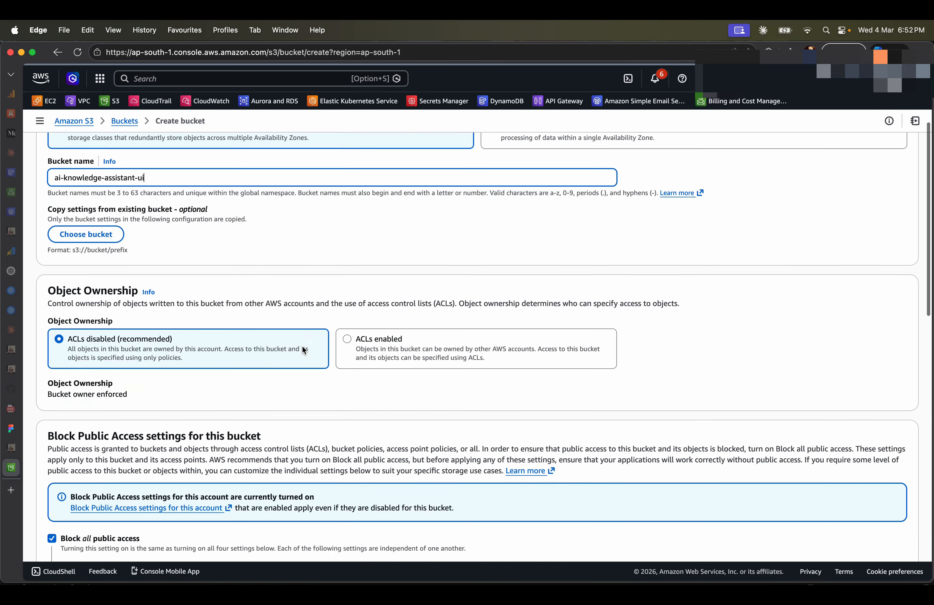
scroll(303, 347, "down", 5)
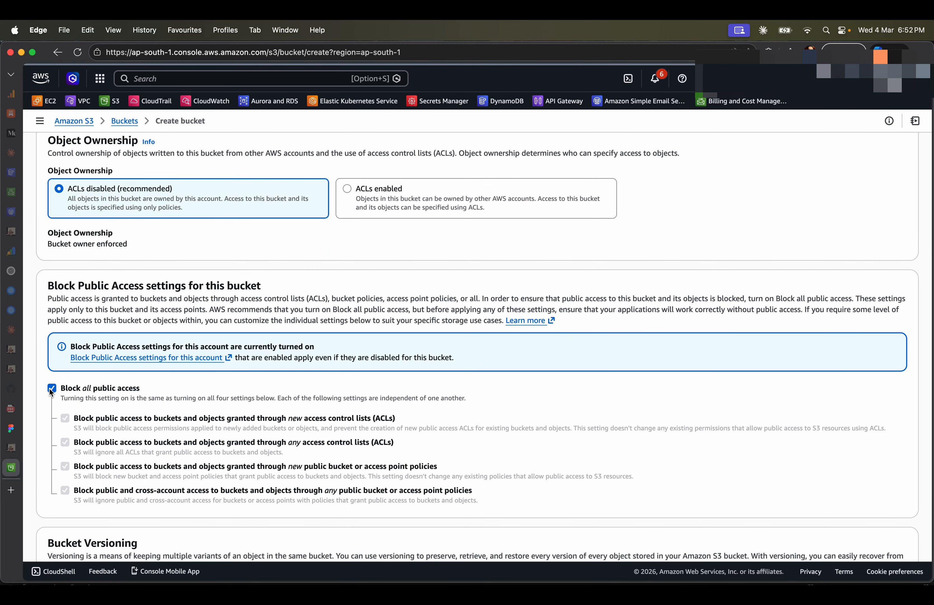
left_click(51, 388)
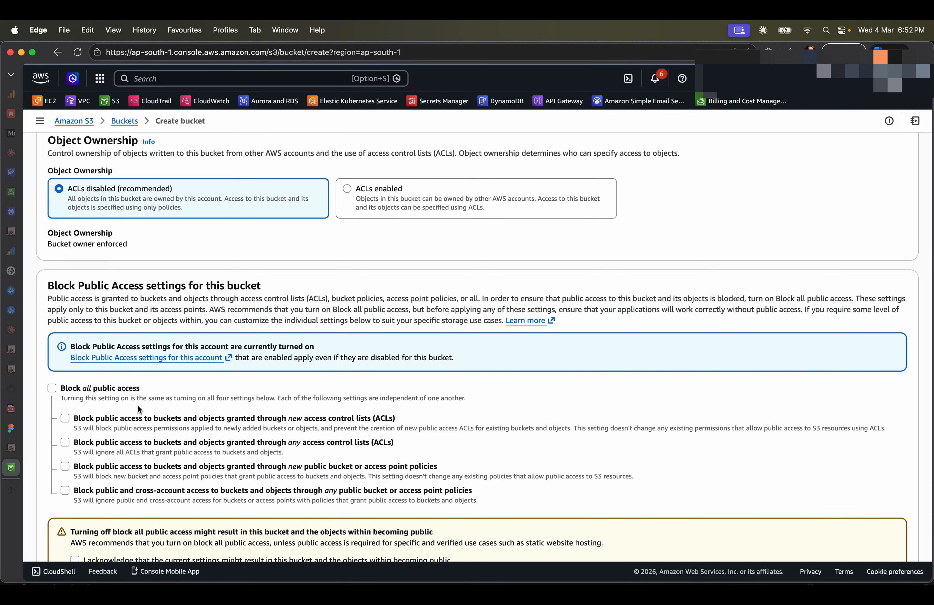
scroll(138, 406, "down", 4)
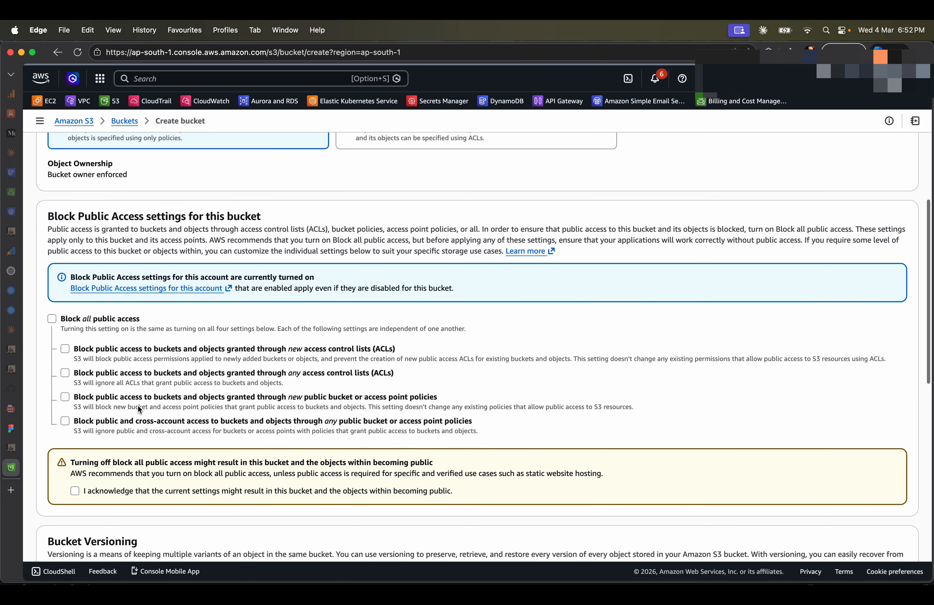
scroll(137, 405, "down", 2)
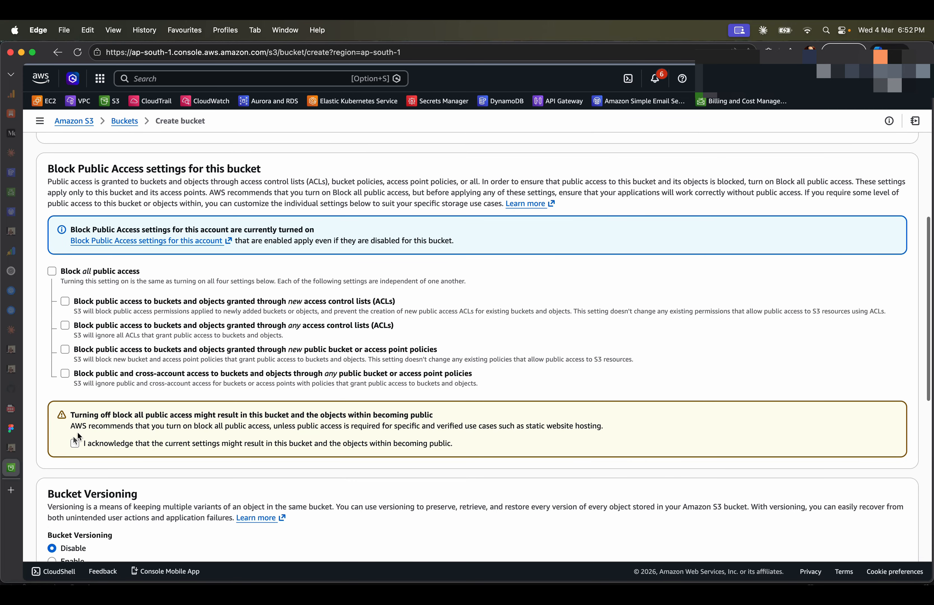
left_click(75, 444)
- Create the bucket with versioning disabled, no tags and the default SSE-S3 encryption
scroll(129, 443, "down", 3)
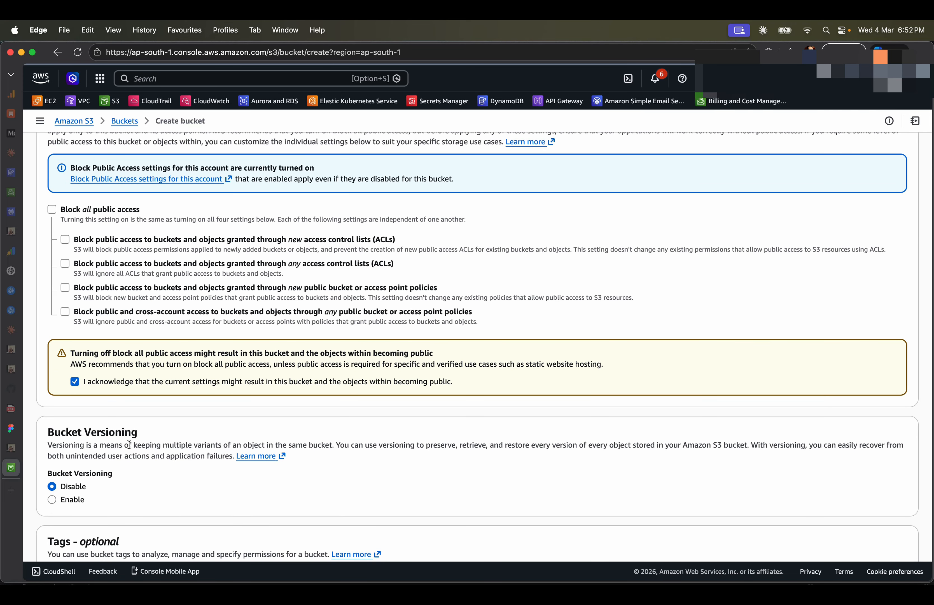
scroll(129, 444, "down", 3)
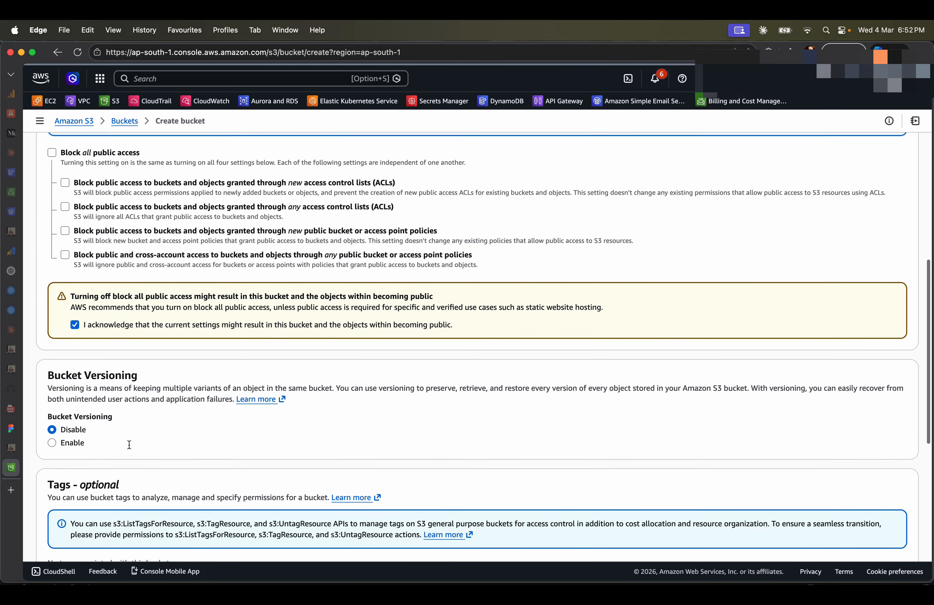
scroll(129, 444, "up", 3)
scroll(129, 444, "down", 7)
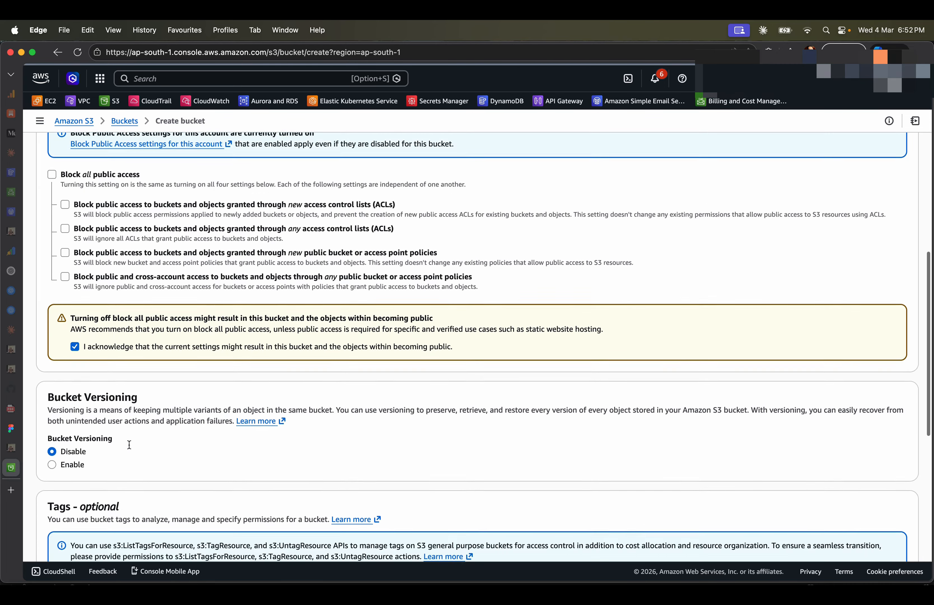
scroll(129, 444, "down", 12)
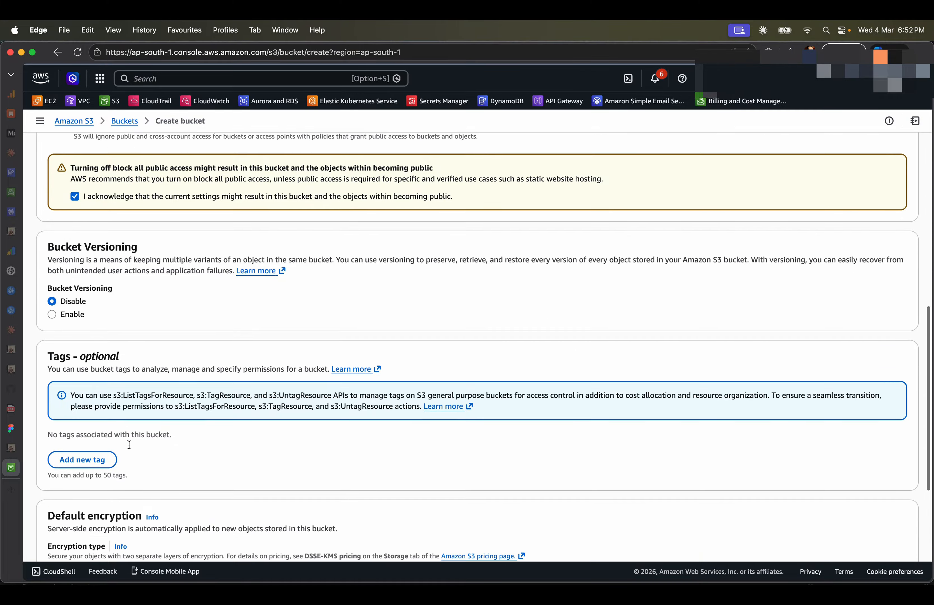
scroll(128, 443, "down", 4)
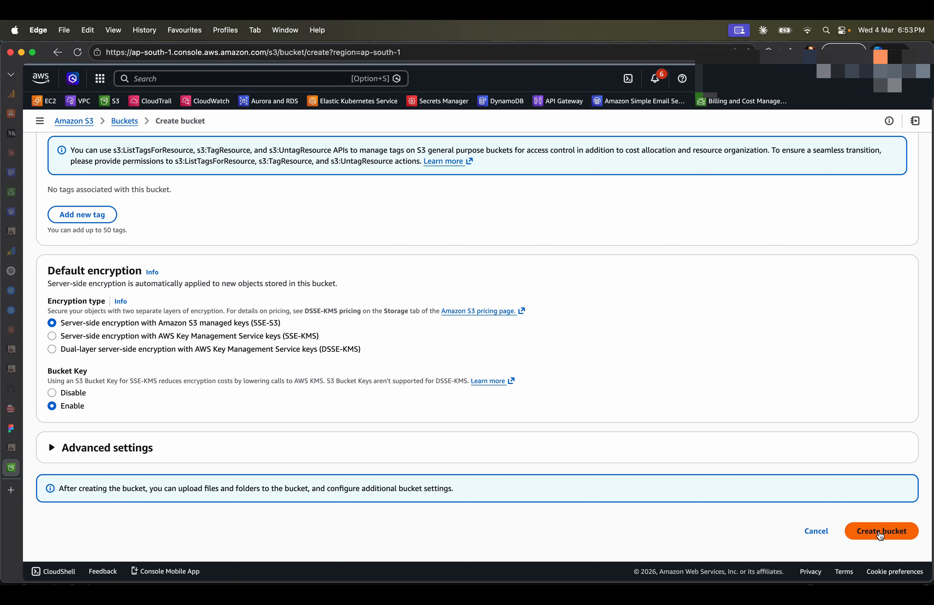
left_click(881, 535)
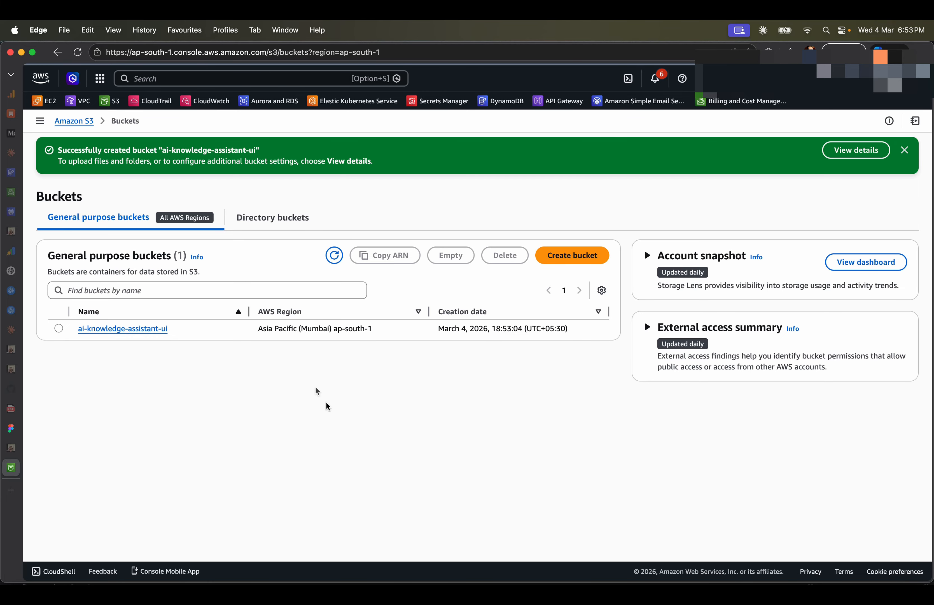
- Open the ai-knowledge-assistant-ui bucket, and reveal the project's build folder in Finder from Visual Studio Code
left_click(140, 328)
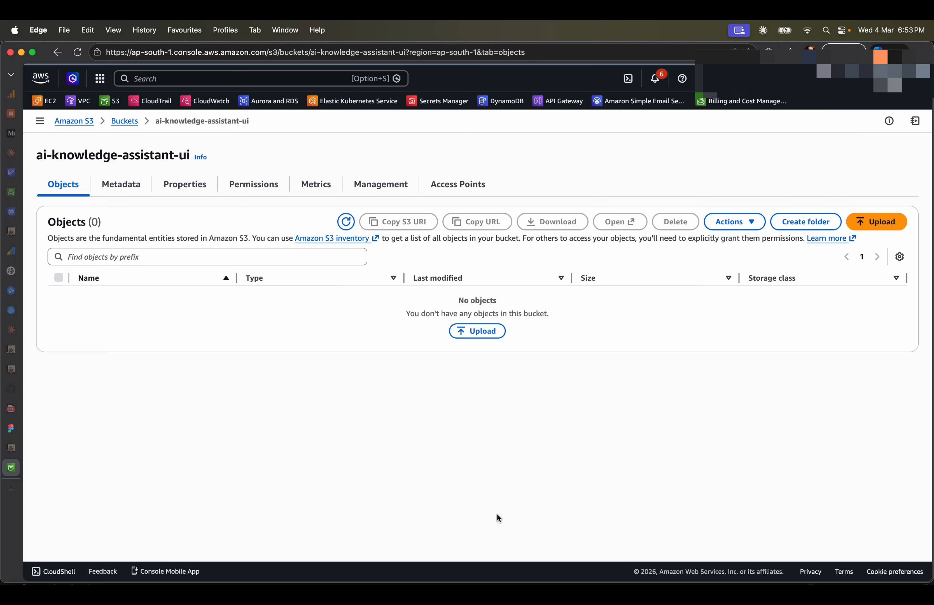
left_click(519, 590)
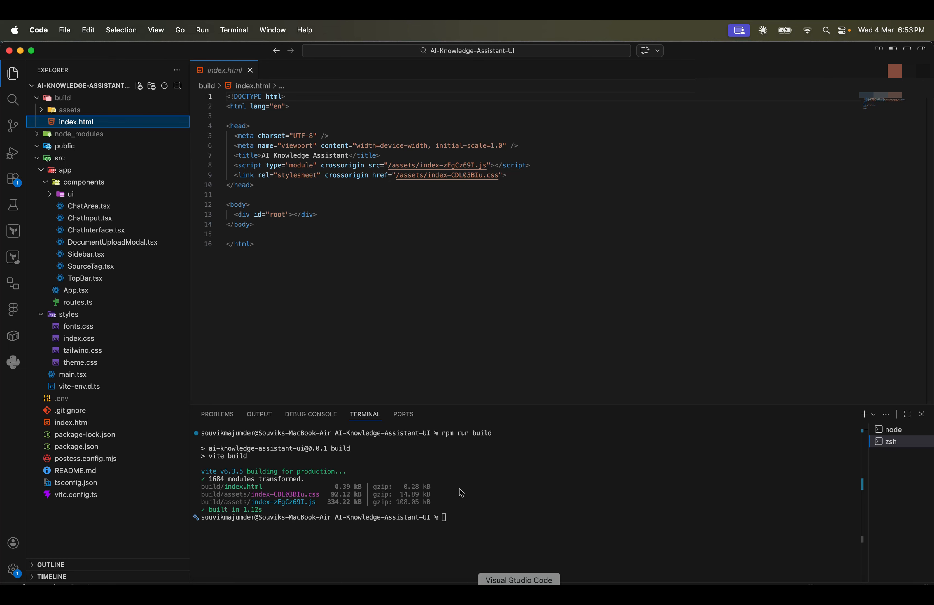
right_click(65, 98)
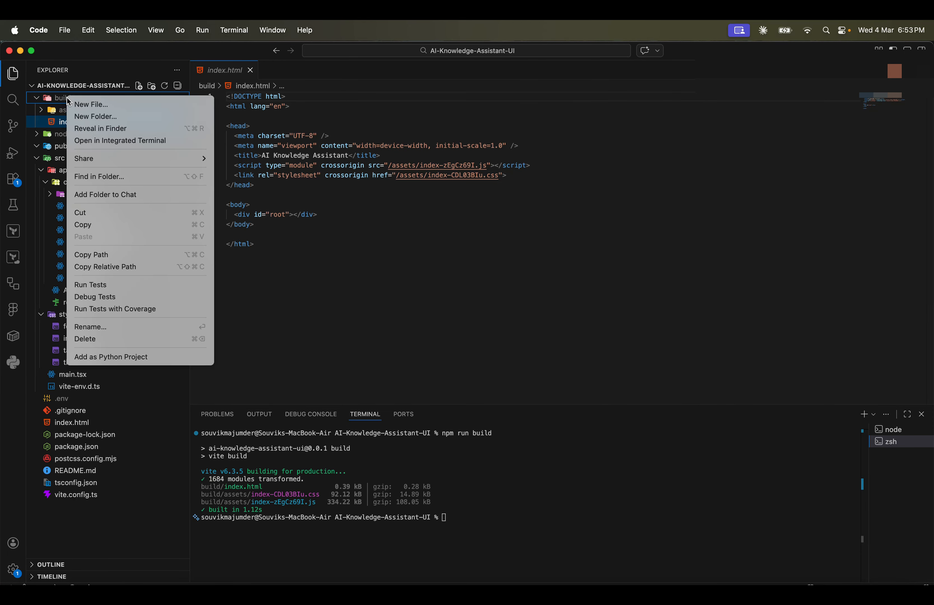
left_click(126, 129)
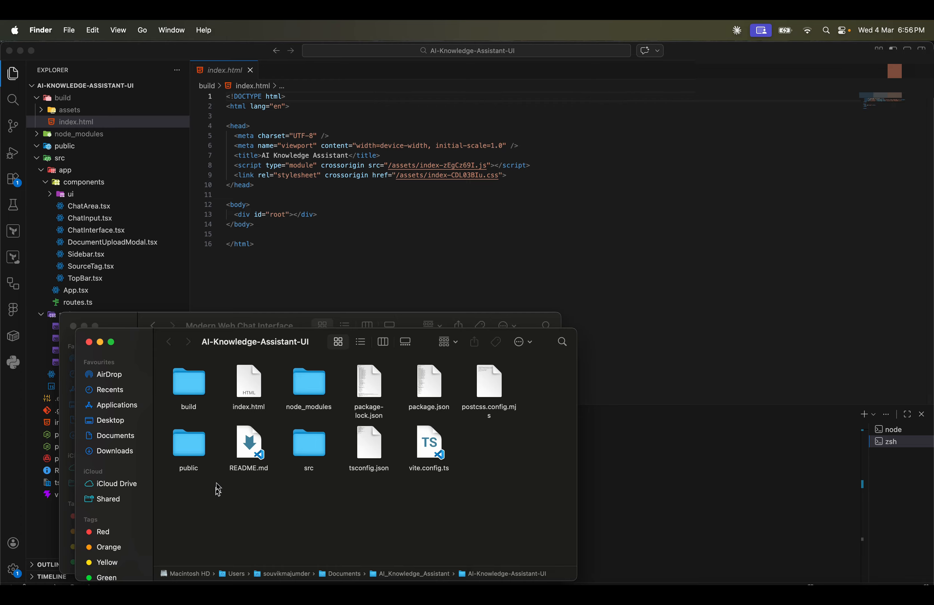
- Upload the build folder's assets folder and index.html to the ai-knowledge-assistant-ui bucket and close the upload status
left_click(198, 387)
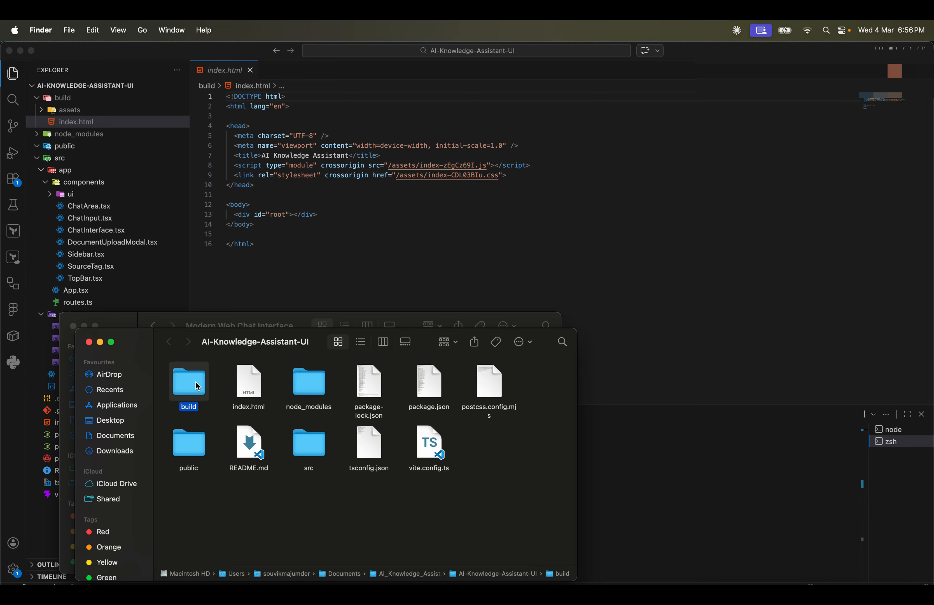
double_click(198, 386)
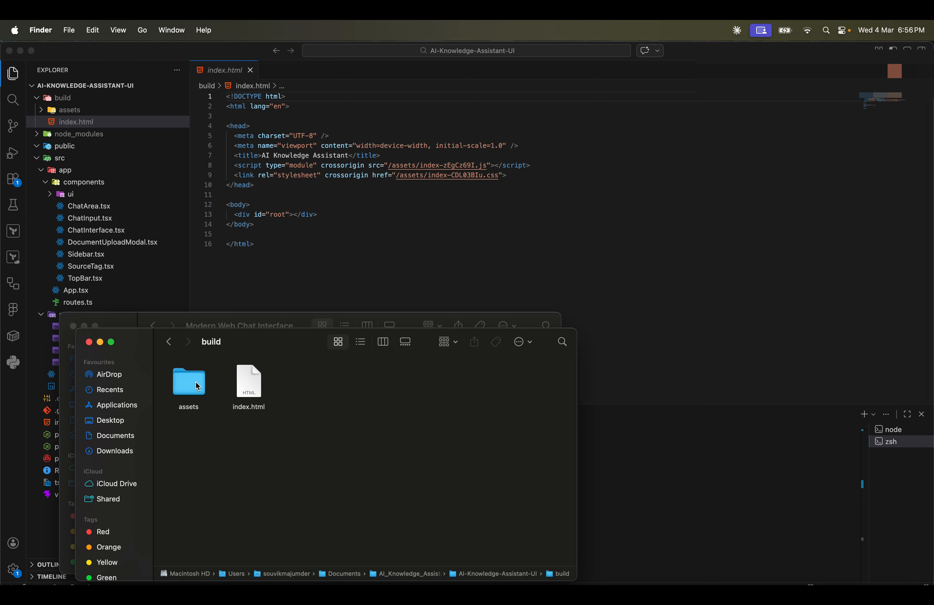
key("super+a")
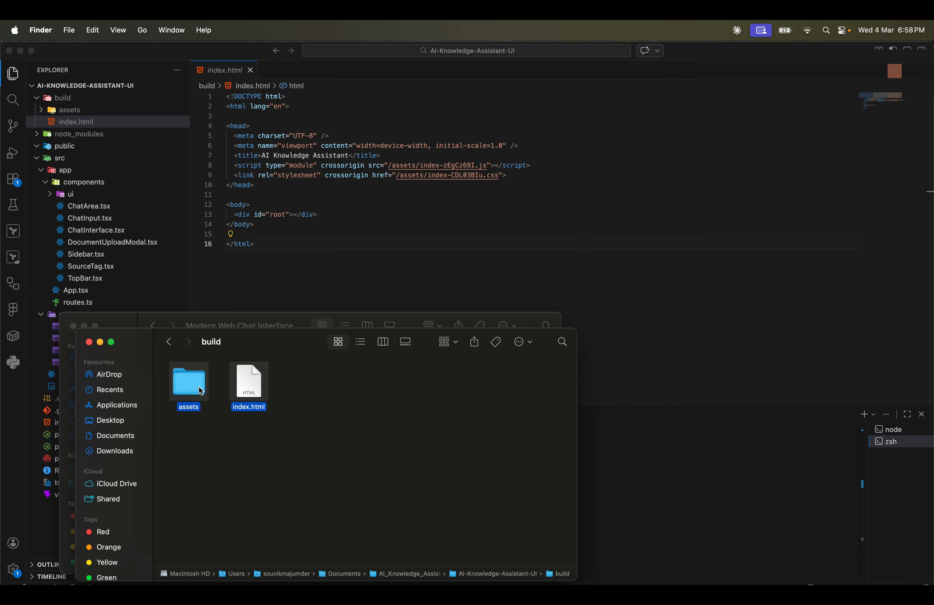
left_click_drag(201, 391, 420, 332)
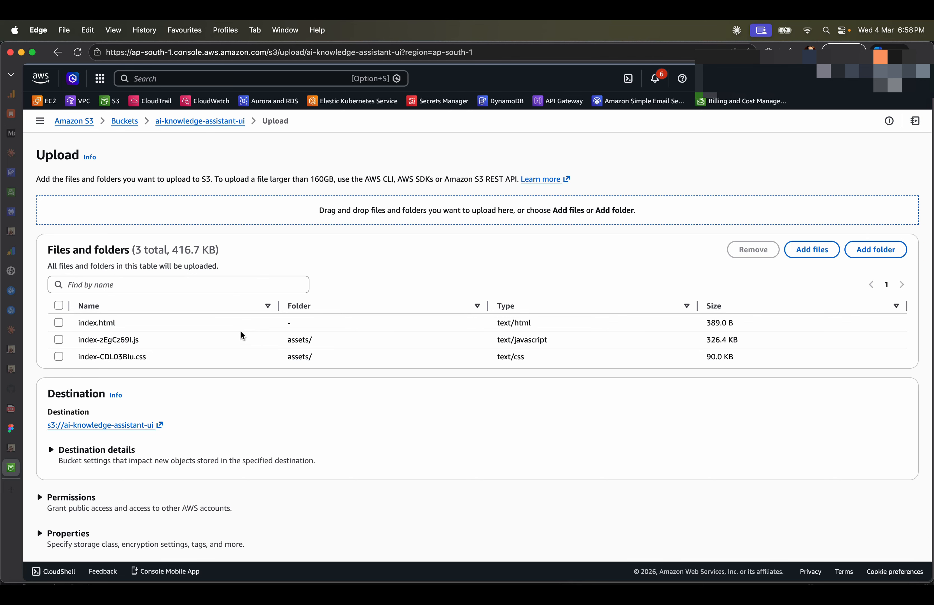
scroll(241, 332, "down", 3)
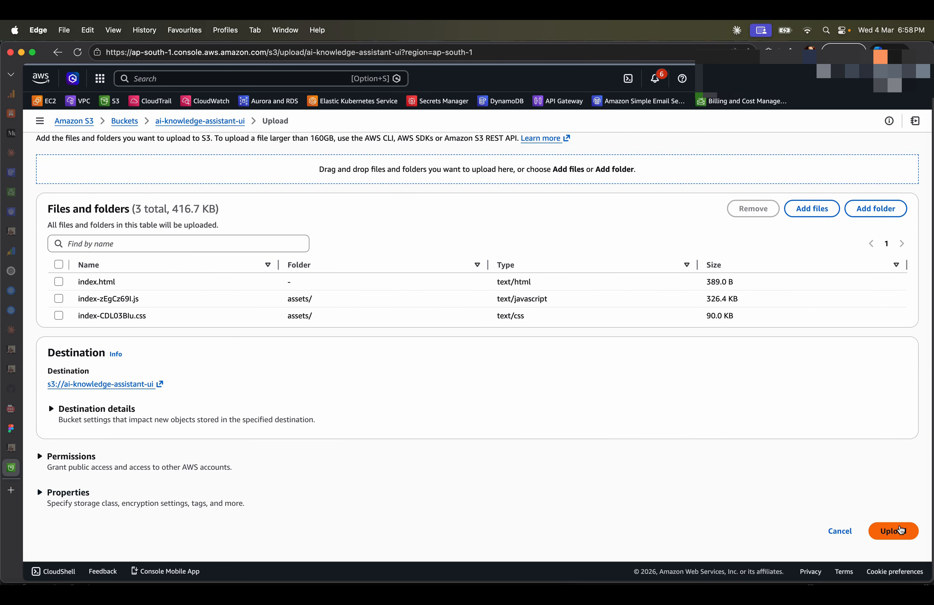
left_click(901, 531)
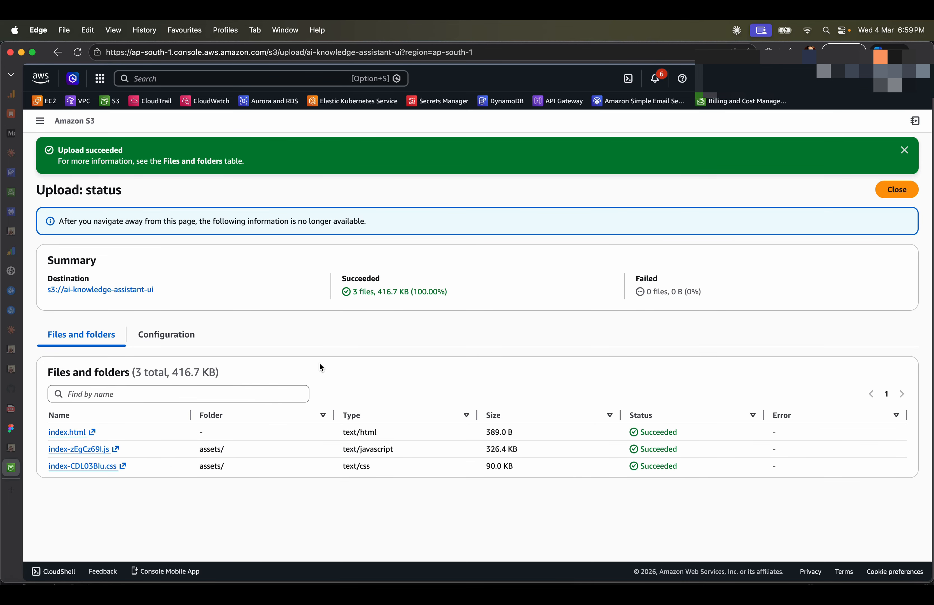
left_click(900, 186)
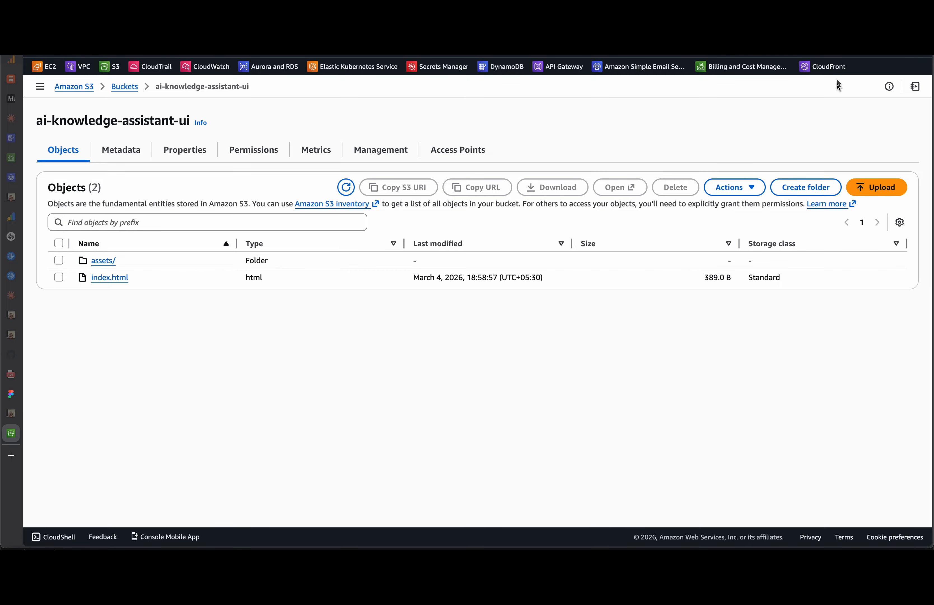
- Start creating a new CloudFront distribution and choose the Free $0/month plan for it
left_click(828, 66)
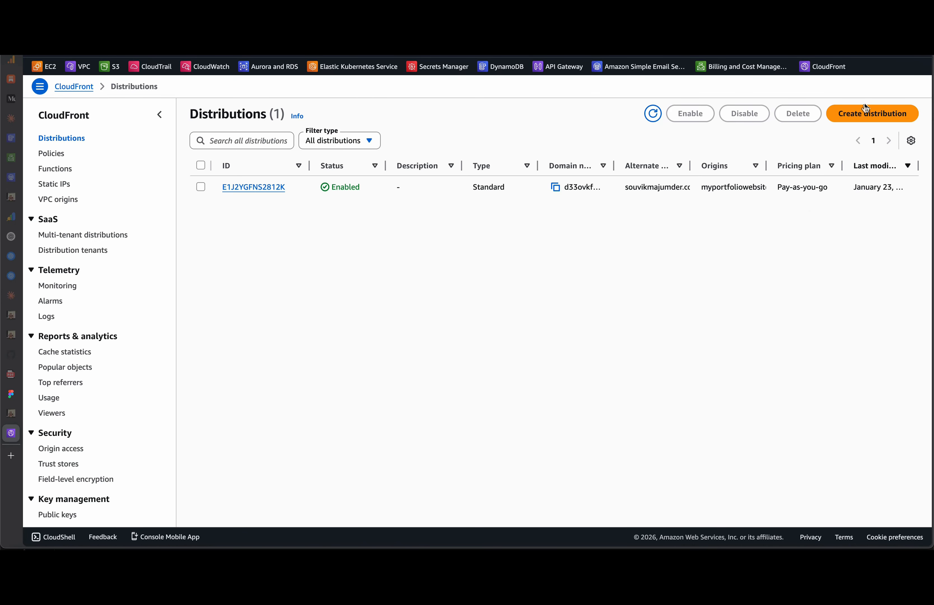
left_click(862, 112)
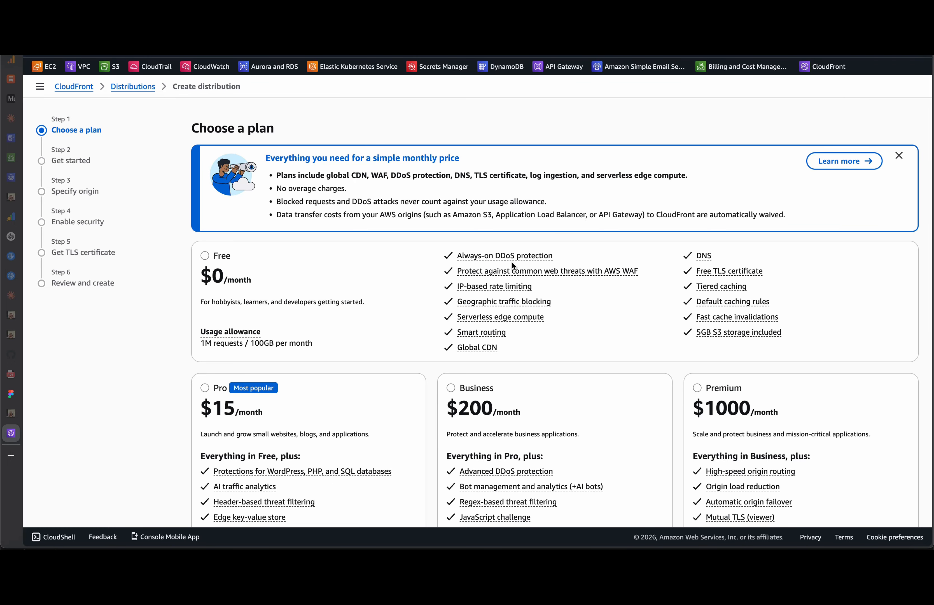
scroll(297, 280, "down", 1)
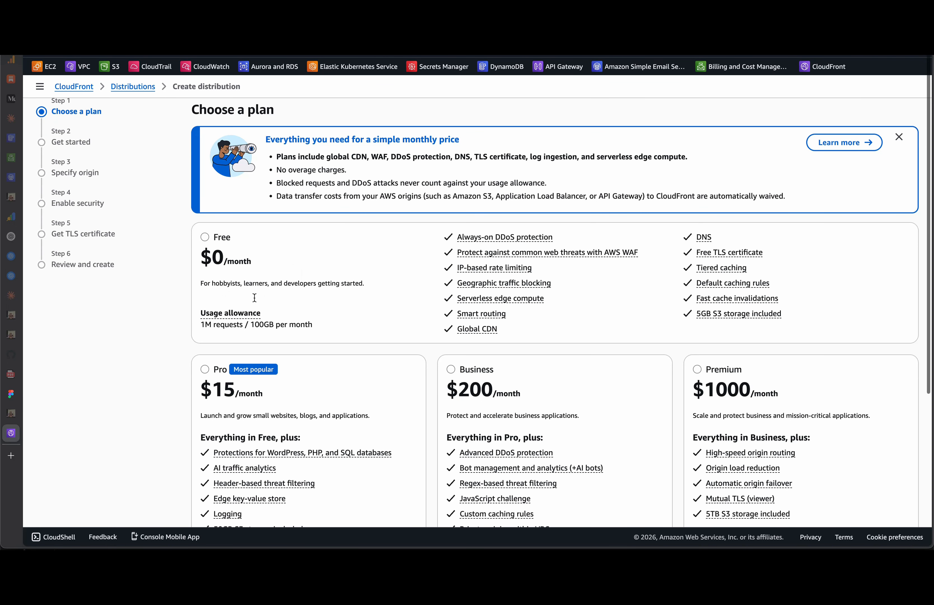
left_click(204, 237)
scroll(370, 275, "down", 10)
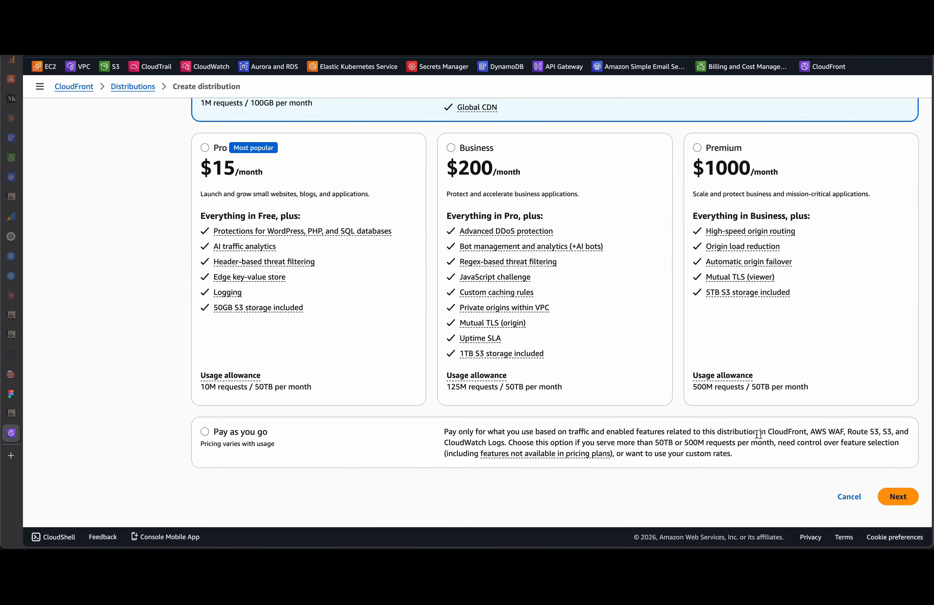
scroll(803, 445, "up", 10)
scroll(684, 389, "down", 10)
left_click(900, 498)
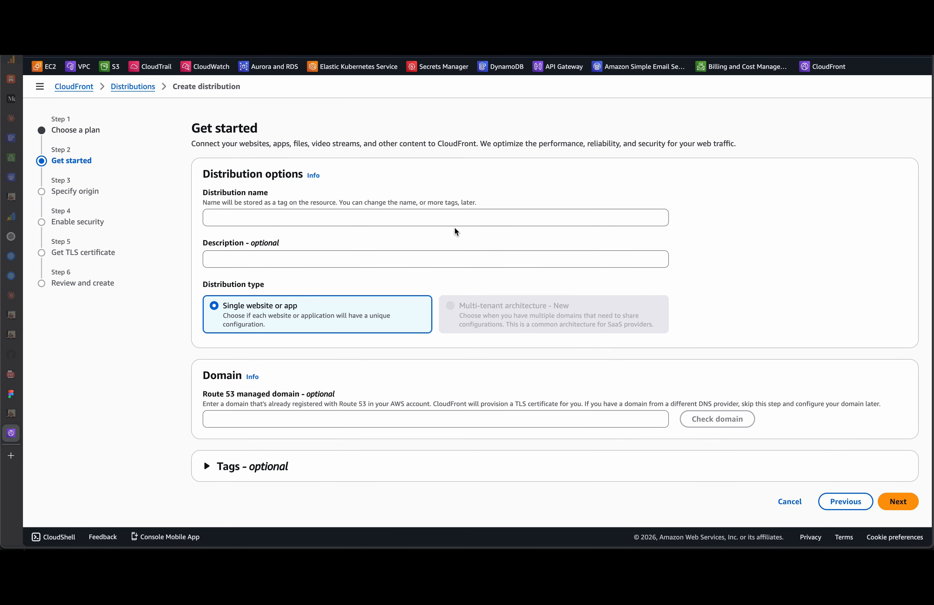
- Name the distribution ai-knowledge-base-assistant-cloudfront as a single website or app, without a description or Route 53 domain, and continue to the origin settings
left_click(439, 220)
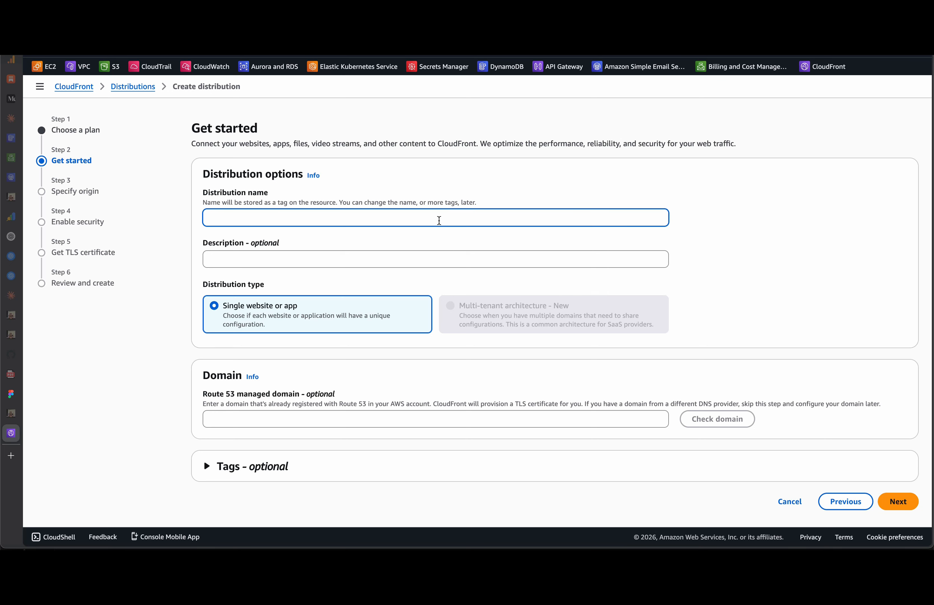
type("ai-knowledge-base-assistant-cloudfront")
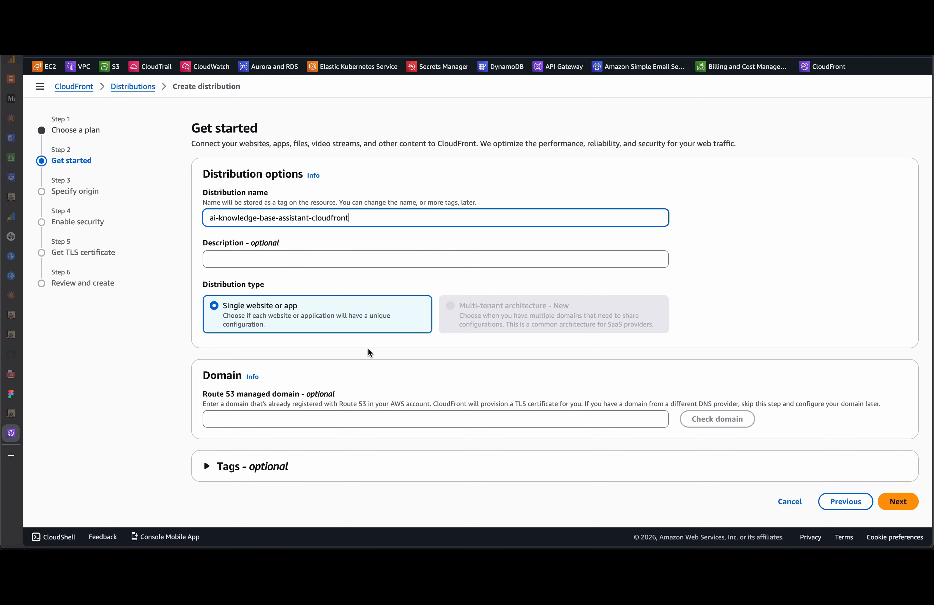
scroll(903, 503, "down", 1)
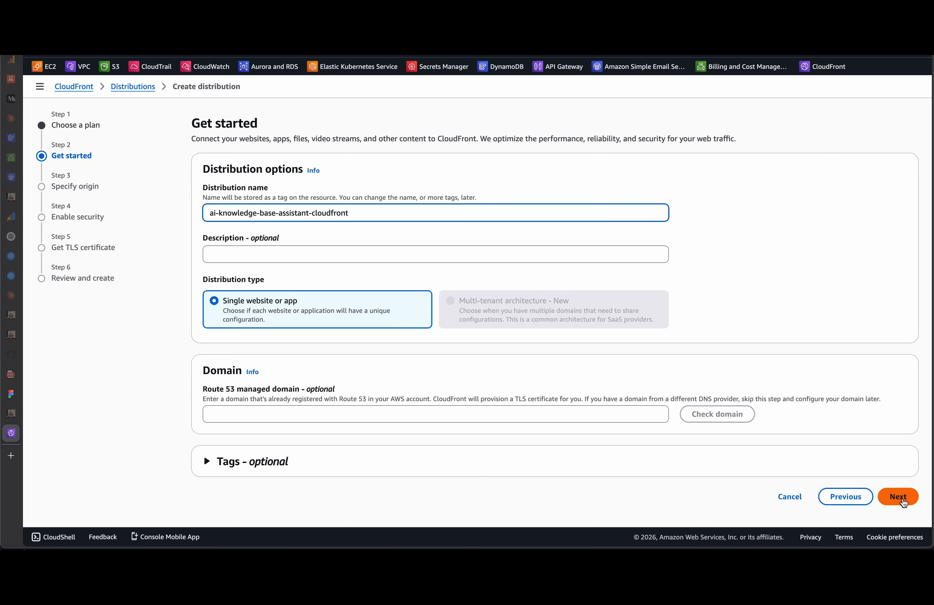
left_click(903, 502)
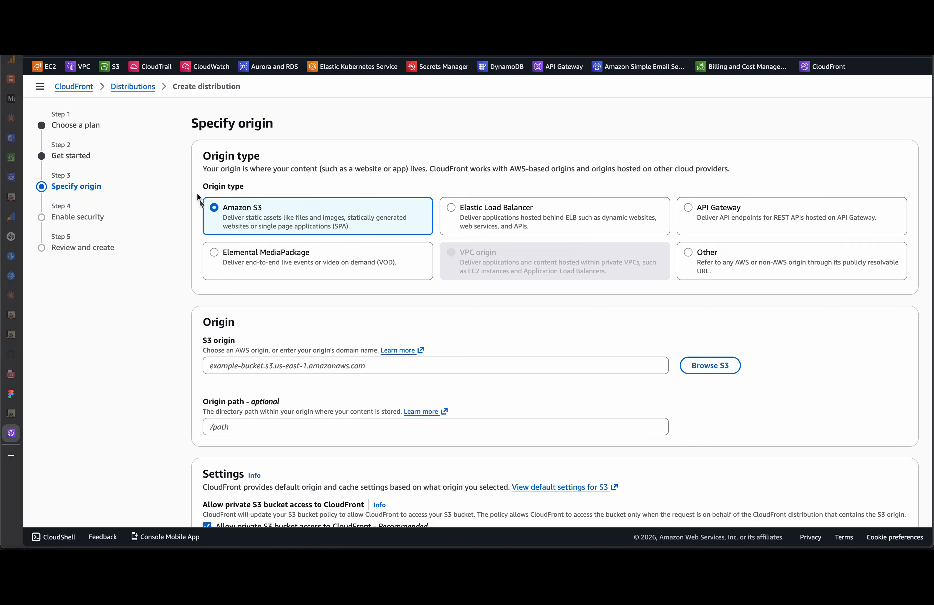
- Set the ai-knowledge-assistant-ui bucket as the Amazon S3 origin, keeping private bucket access and the recommended origin and cache settings
left_click(449, 370)
left_click(716, 369)
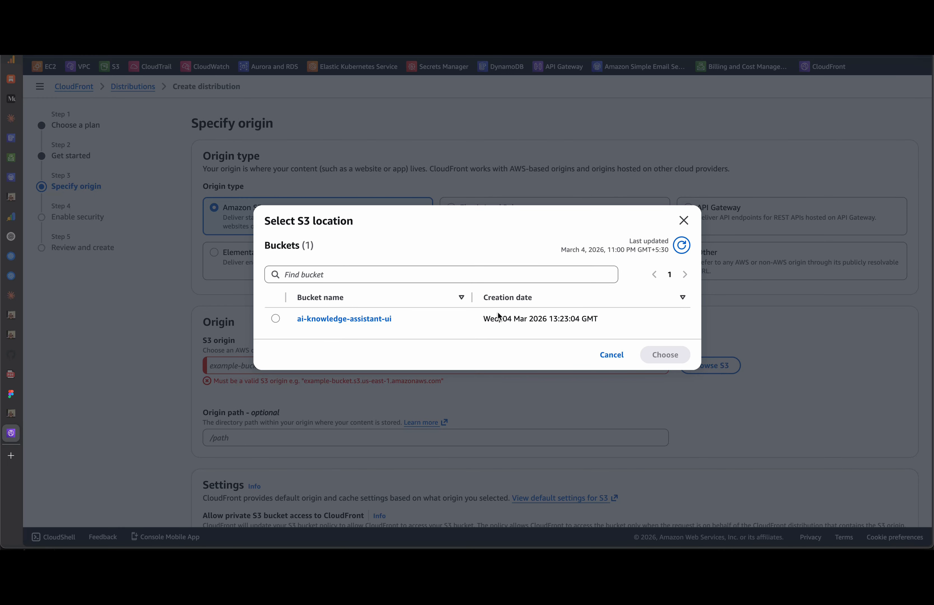
left_click(275, 319)
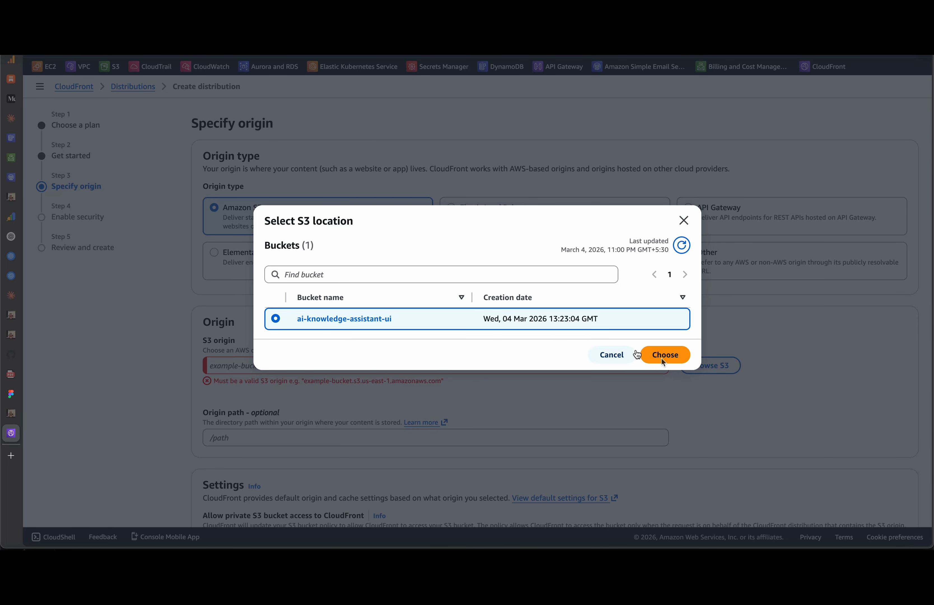
left_click(672, 355)
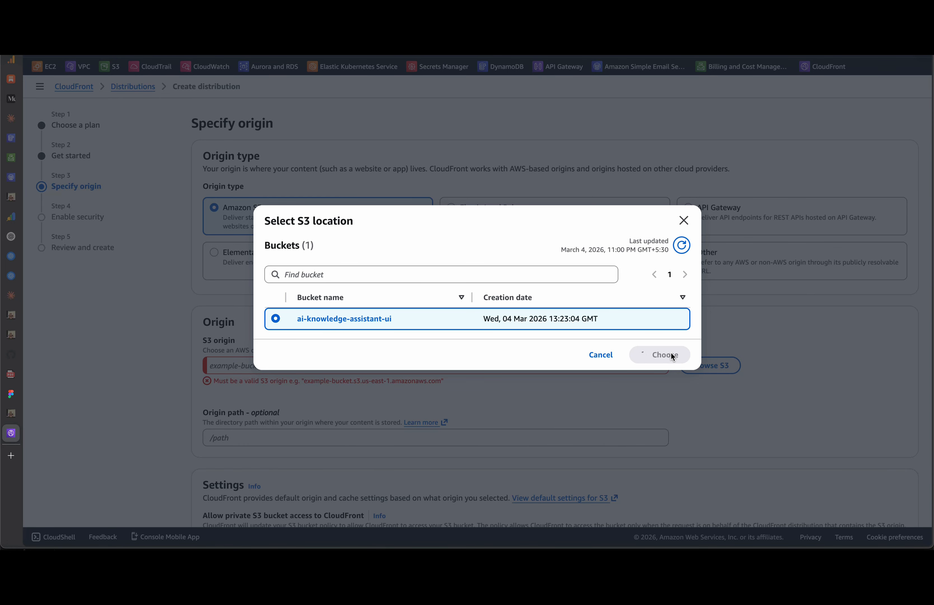
scroll(540, 397, "down", 5)
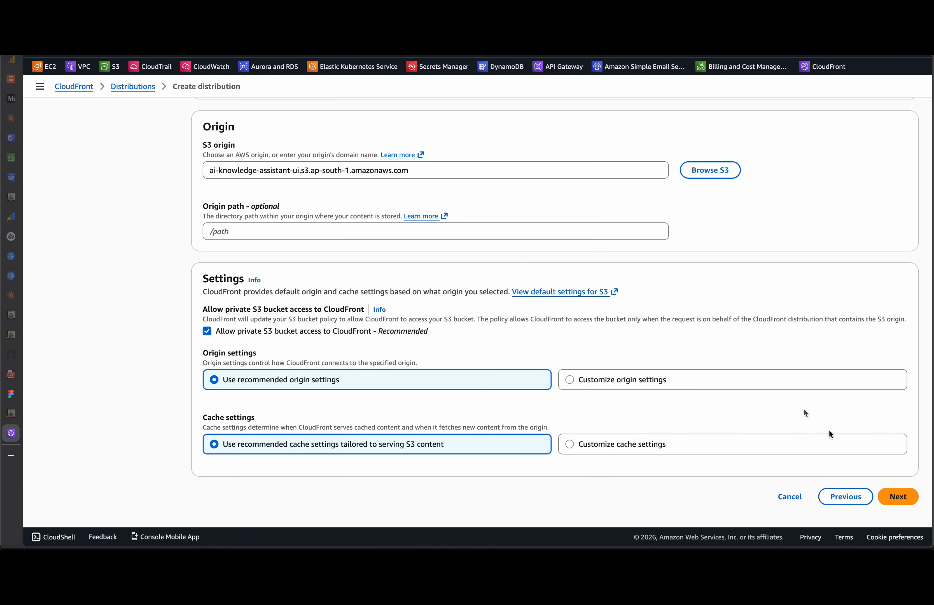
left_click(900, 497)
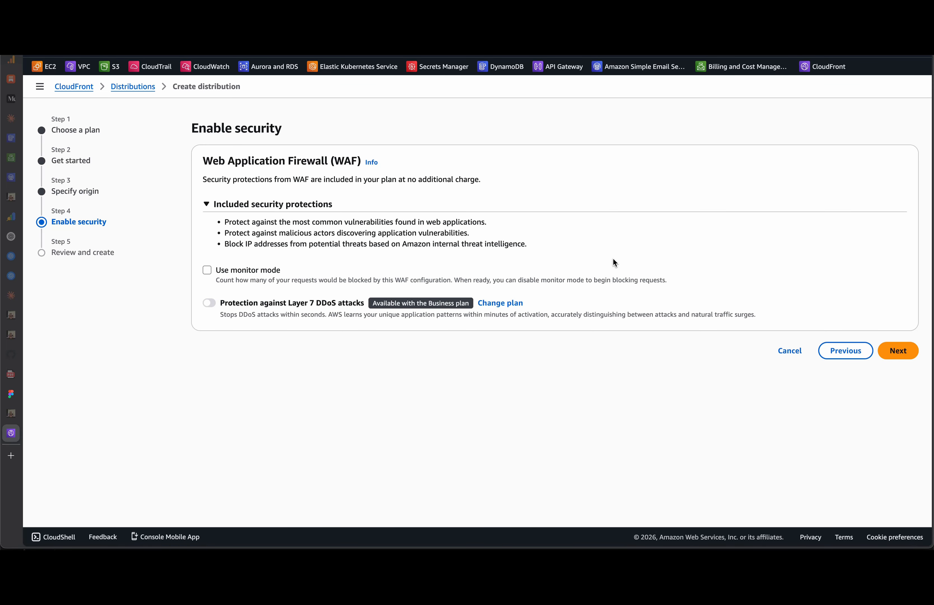
- Accept the included WAF protections without monitor mode, review the configuration and create the distribution
left_click(898, 354)
scroll(732, 454, "down", 3)
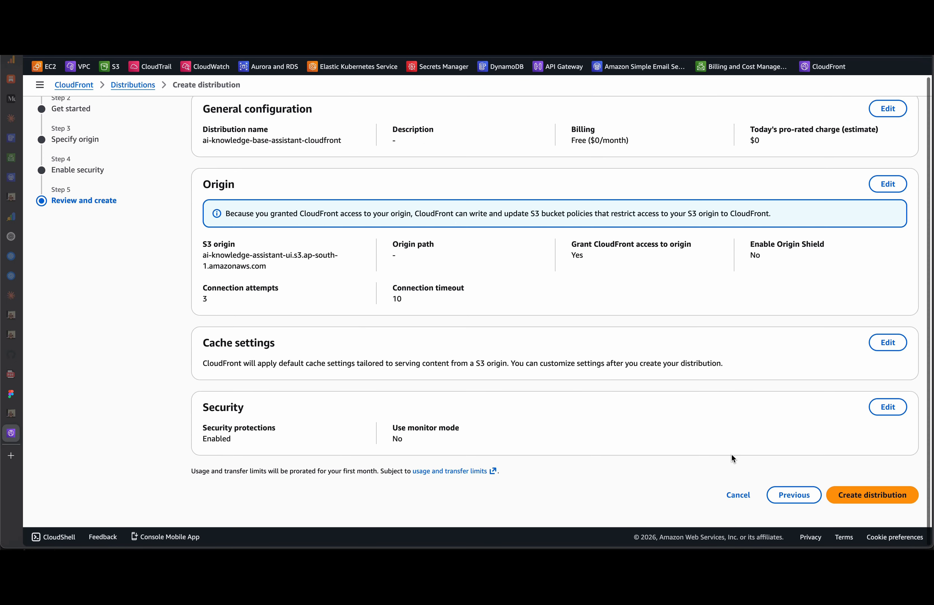
left_click(868, 494)
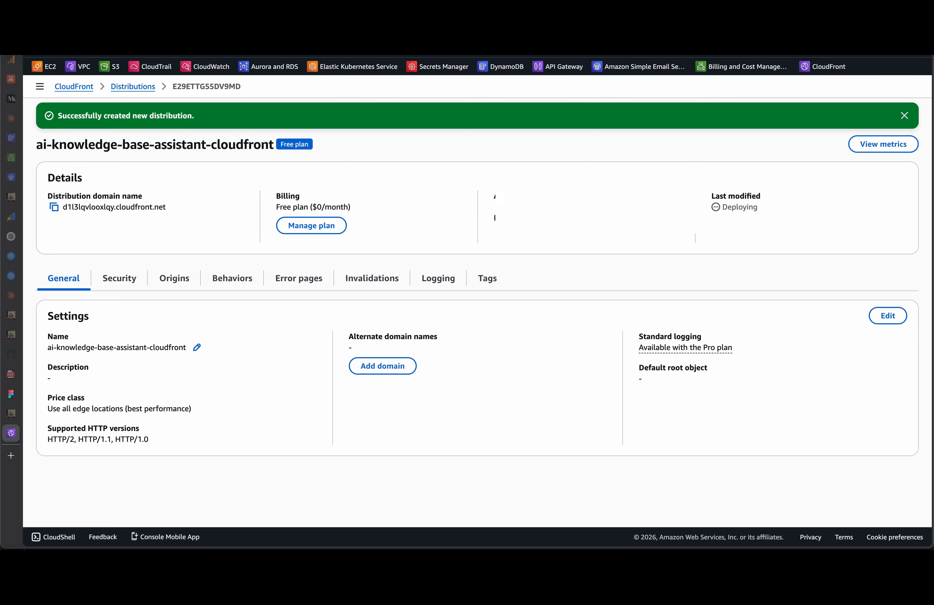
left_click_drag(760, 209, 728, 207)
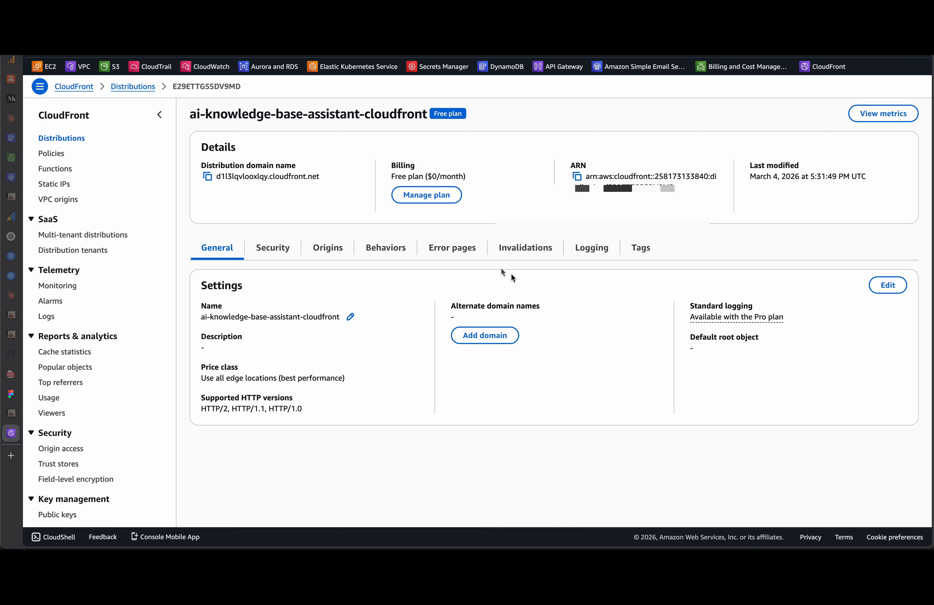
- Create a custom error response for 403: Forbidden that returns /index.html with HTTP response code 200: OK
left_click(455, 249)
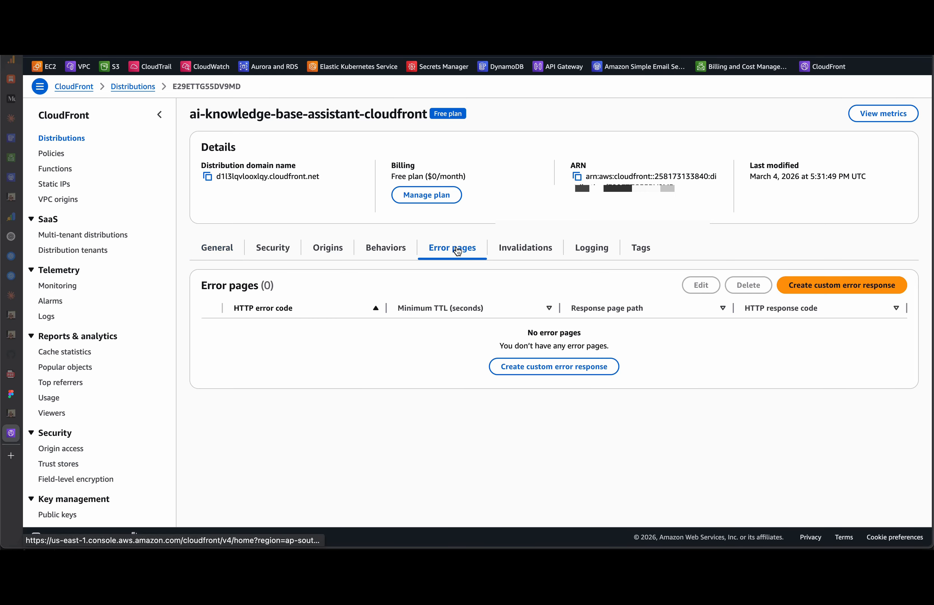
left_click(813, 291)
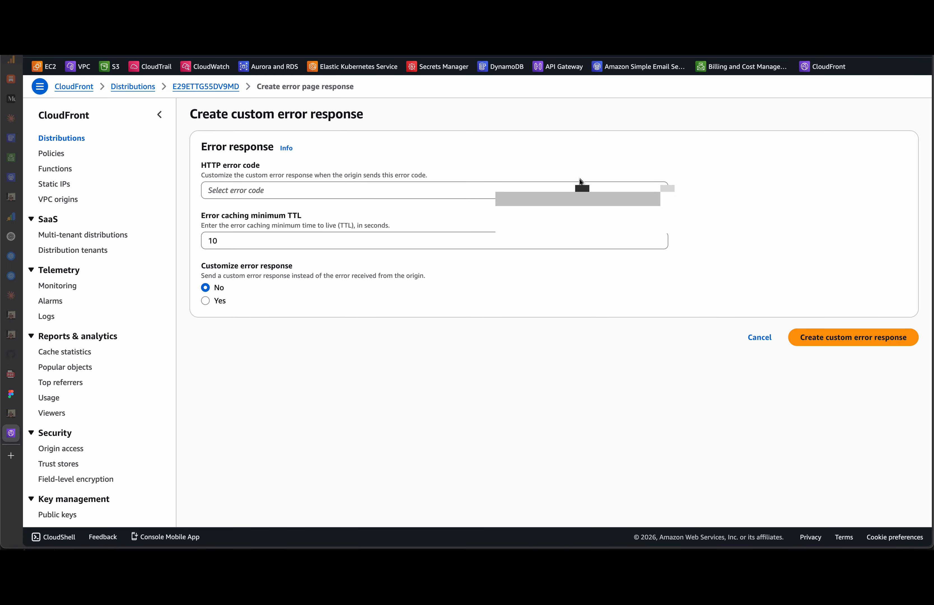
left_click(664, 191)
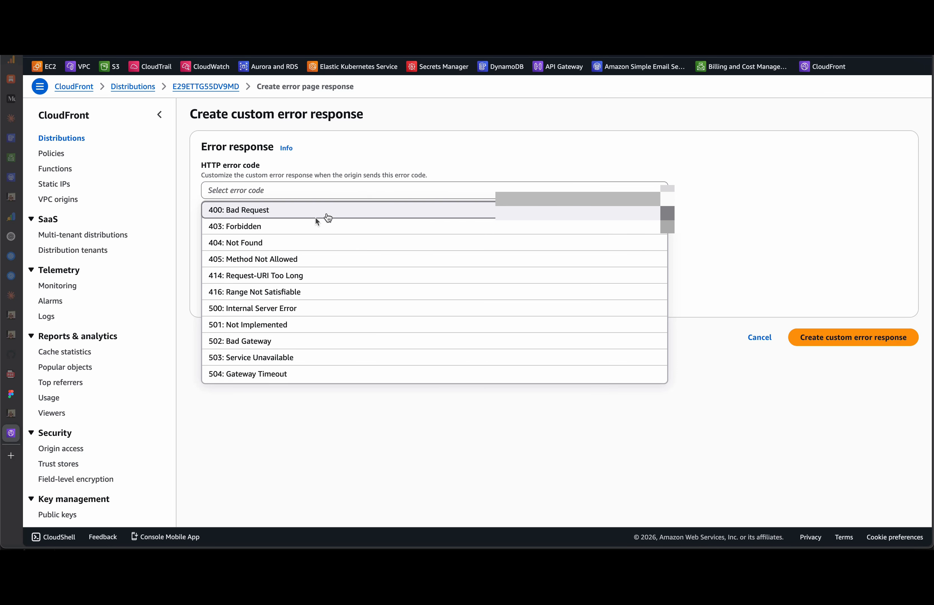
left_click(309, 225)
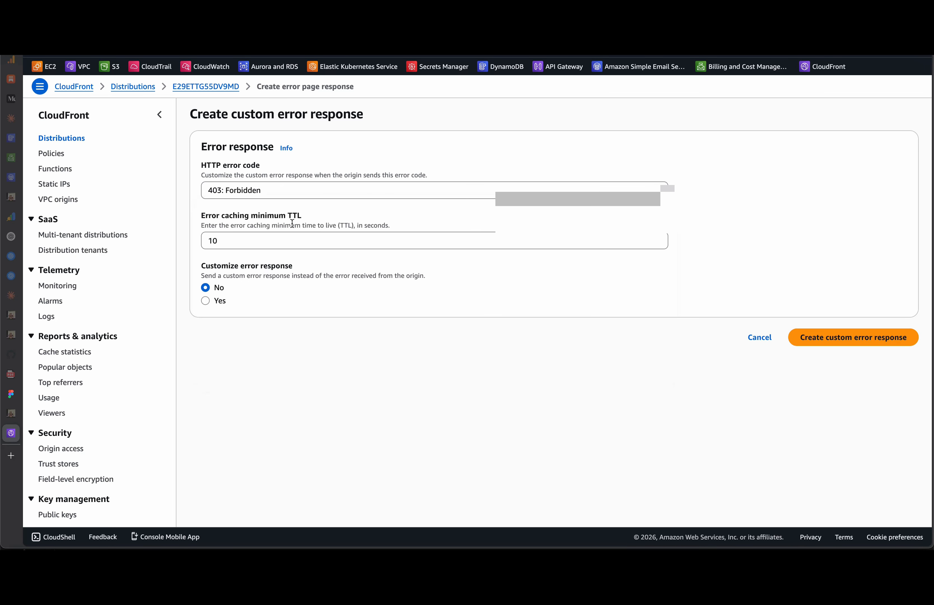
left_click(206, 301)
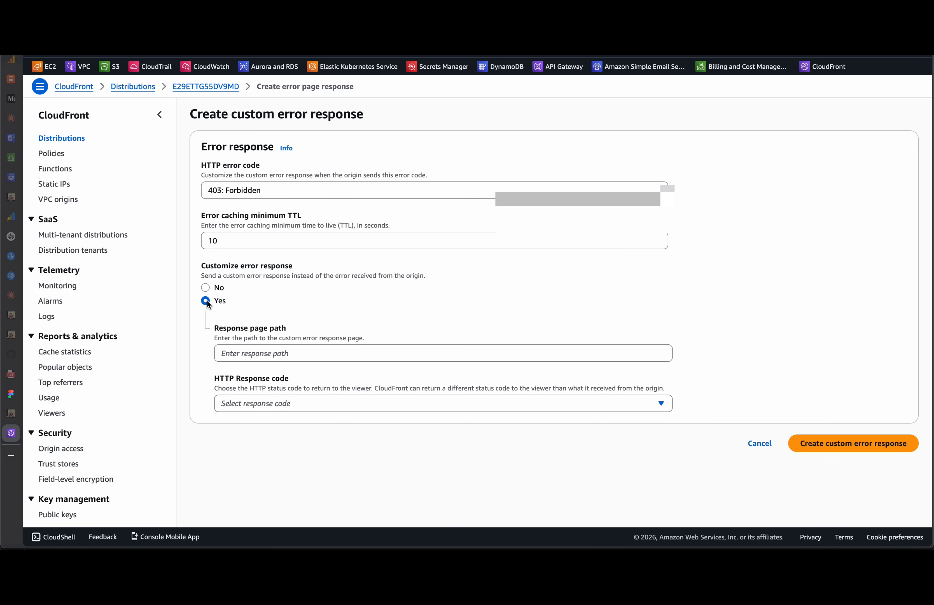
left_click(273, 351)
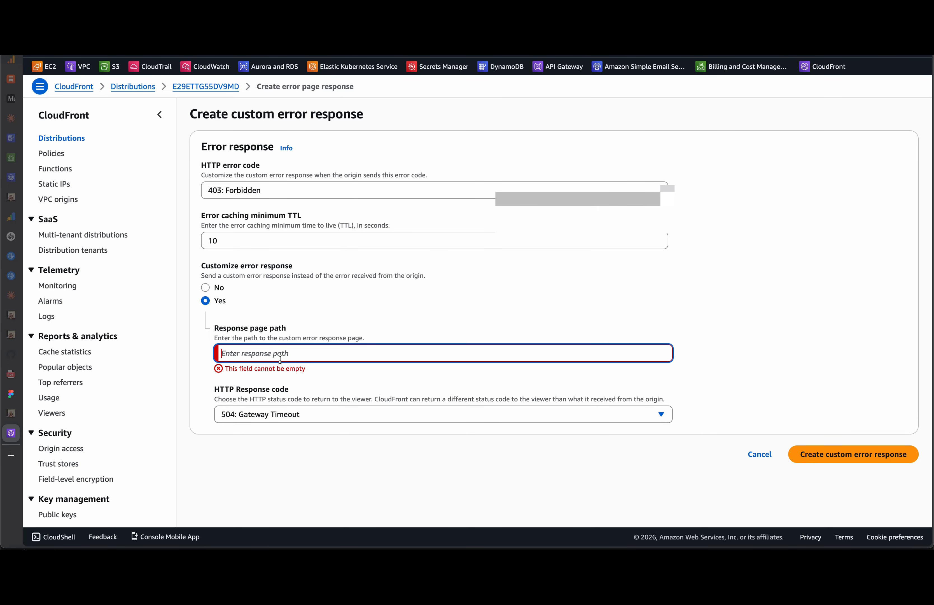
type("/in")
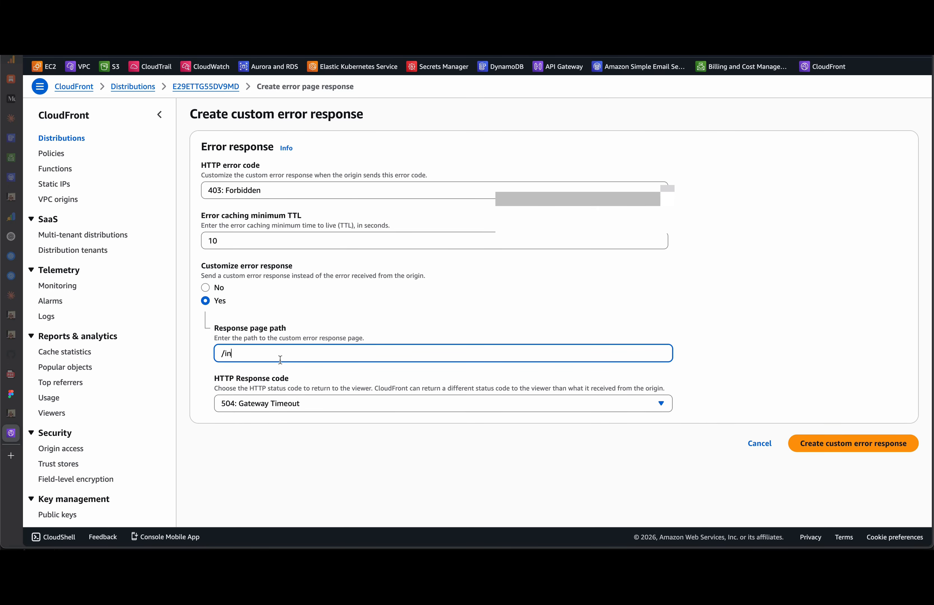
type("dex.html")
left_click(326, 404)
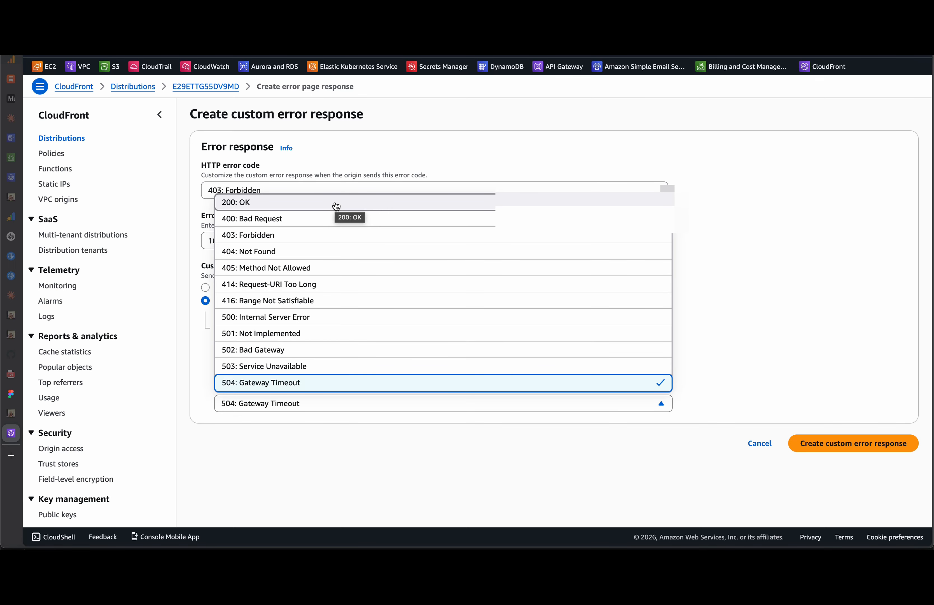
left_click(335, 203)
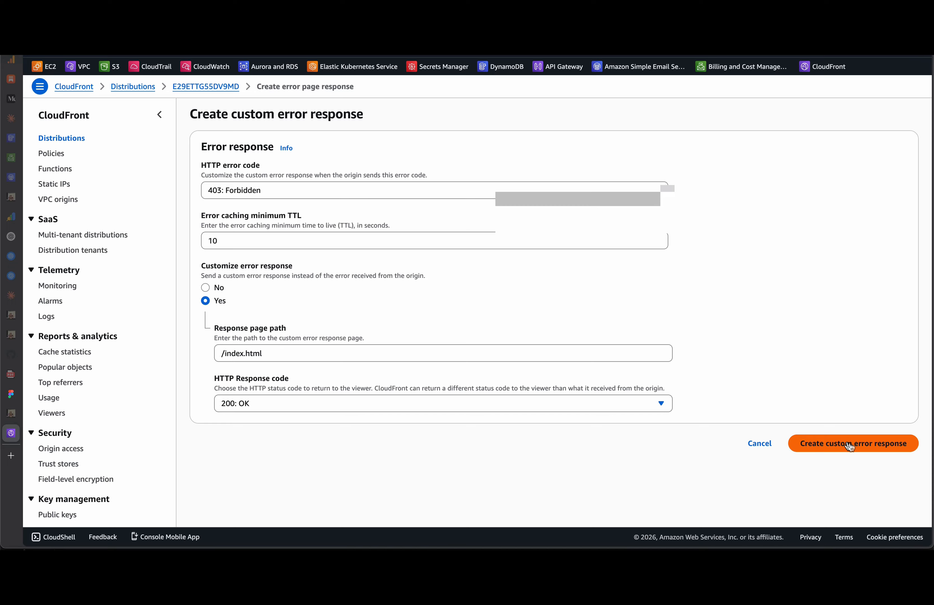
left_click(881, 449)
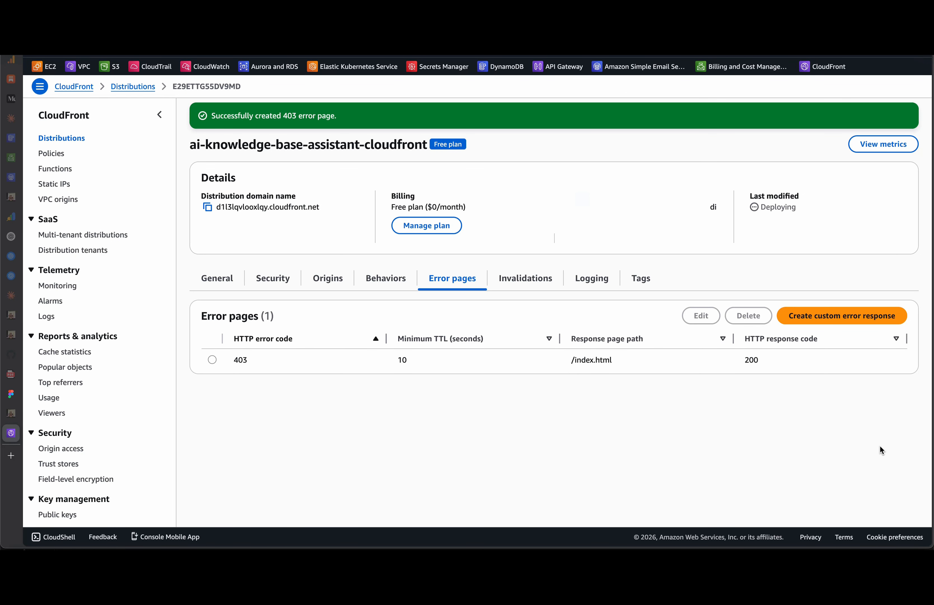
- Create a custom error response for 404: Not Found that returns /index.html with HTTP response code 200: OK
left_click(852, 315)
left_click(431, 196)
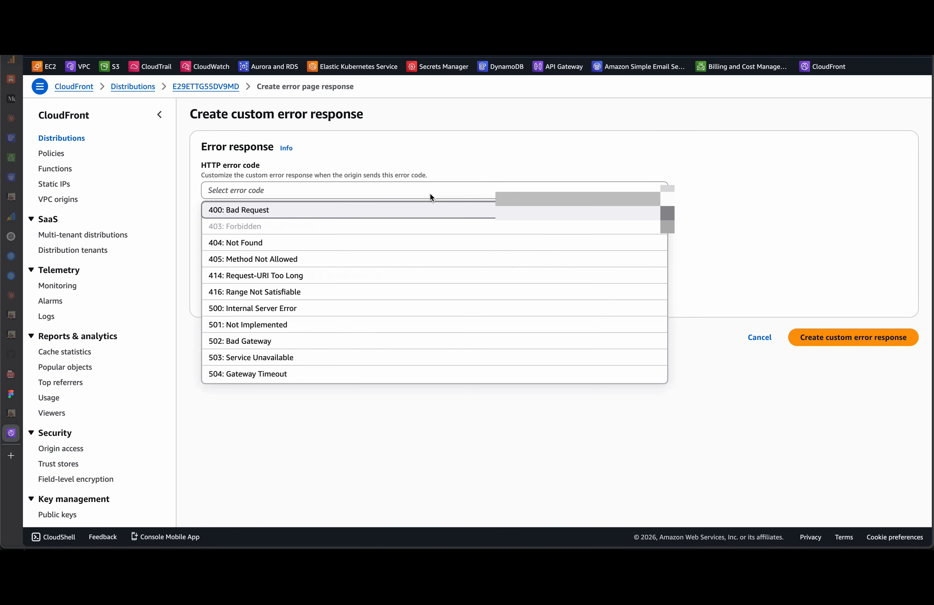
left_click(338, 238)
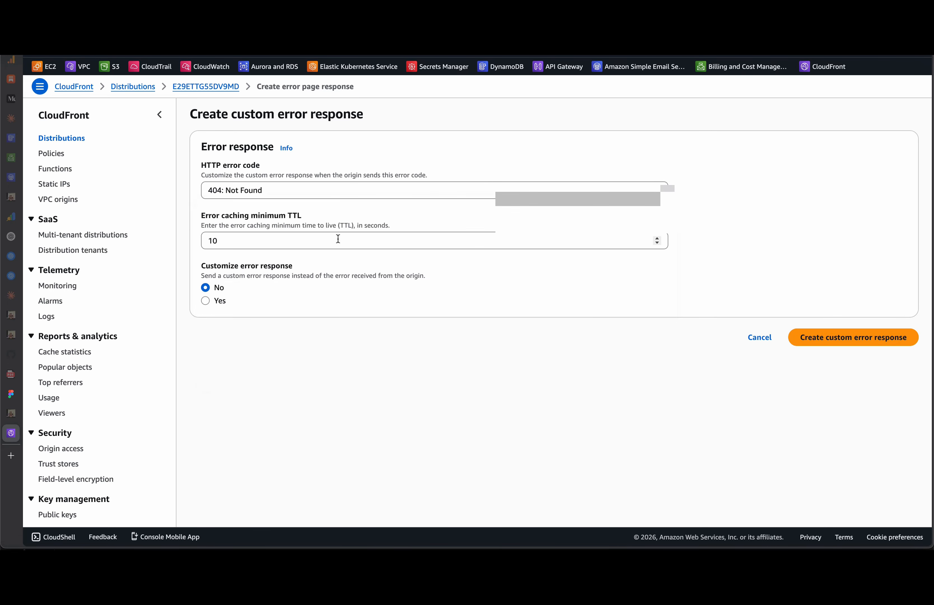
left_click(208, 301)
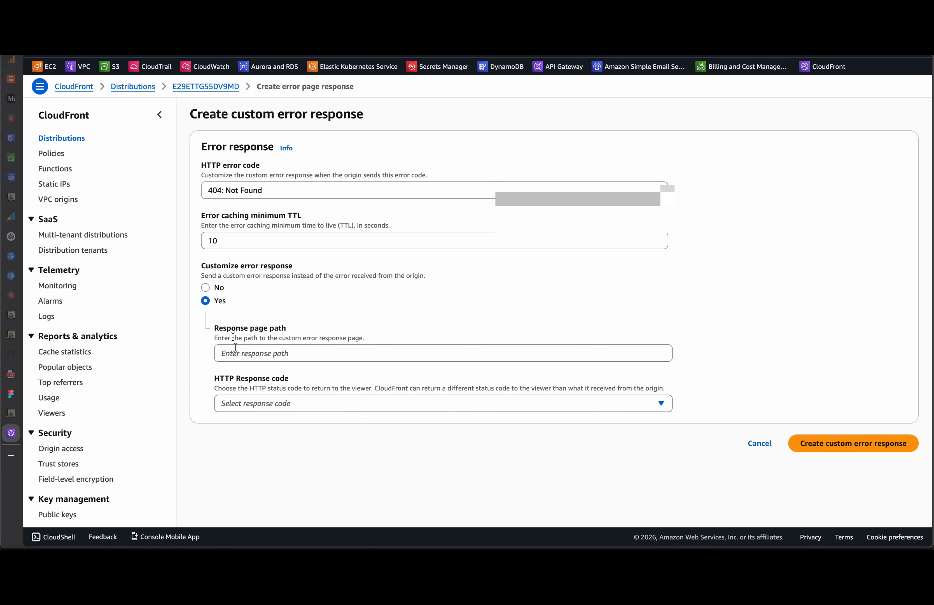
left_click(231, 355)
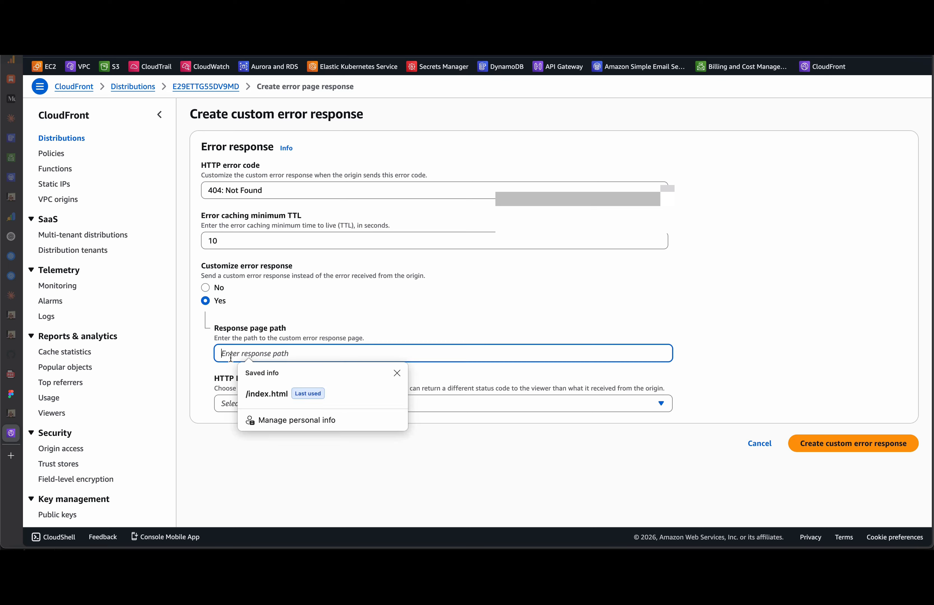
left_click(253, 393)
left_click(259, 403)
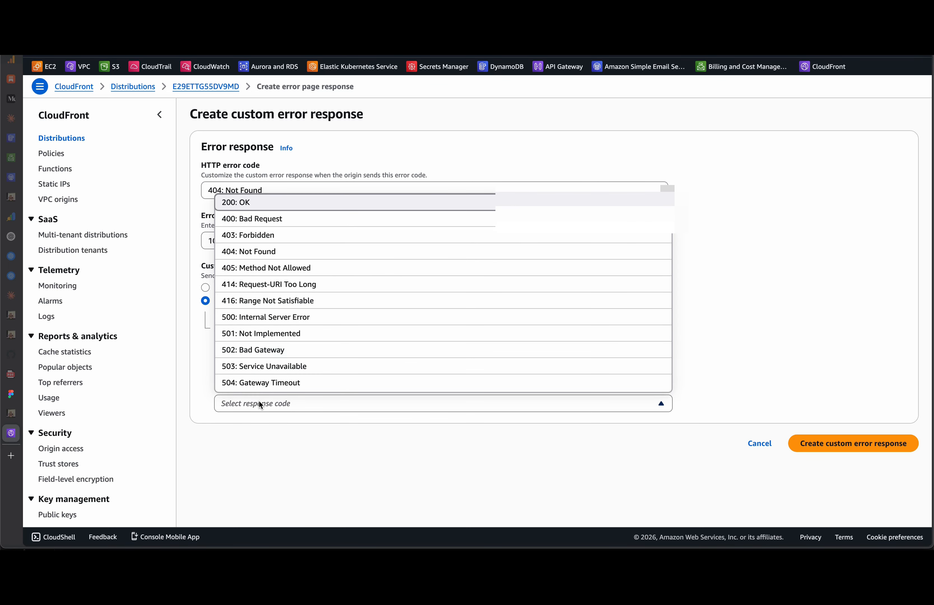
left_click(282, 207)
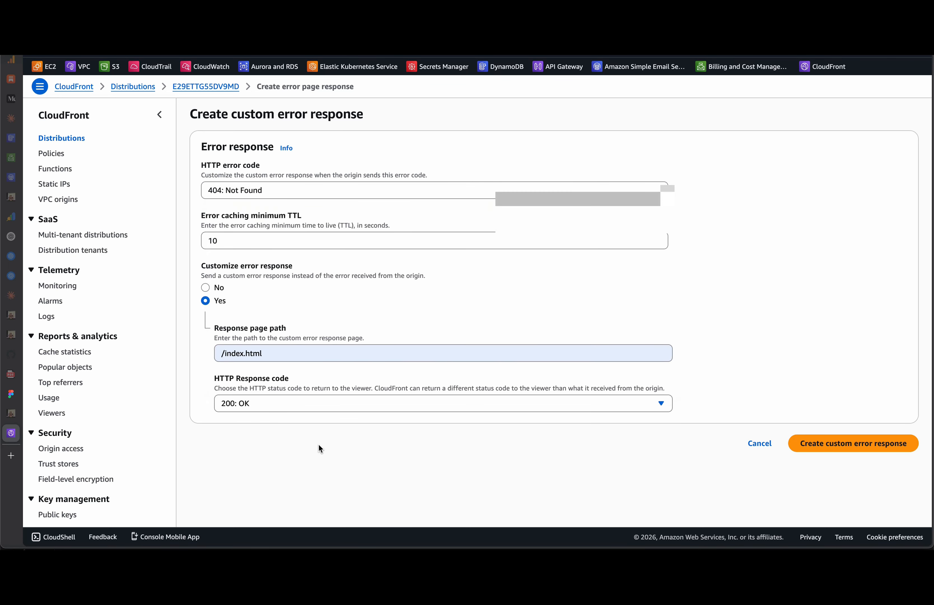
left_click(830, 443)
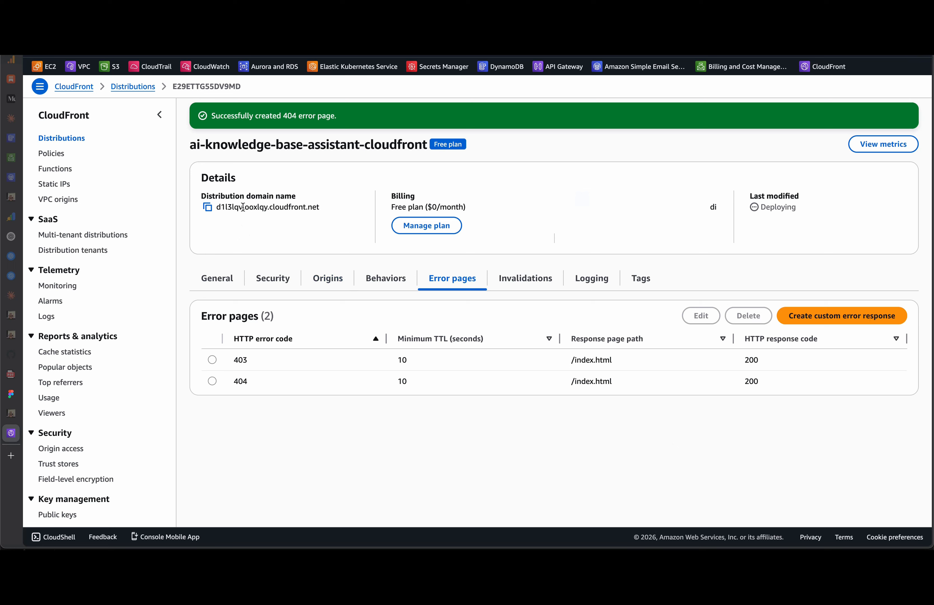
- Copy the distribution's domain name and load it in a new browser tab to test the deployed site
left_click(208, 209)
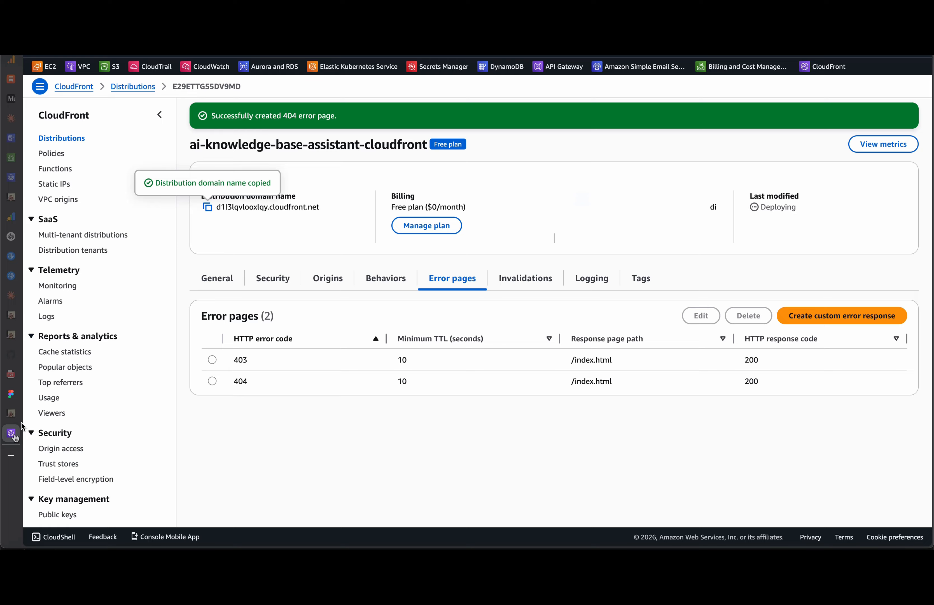
left_click(11, 455)
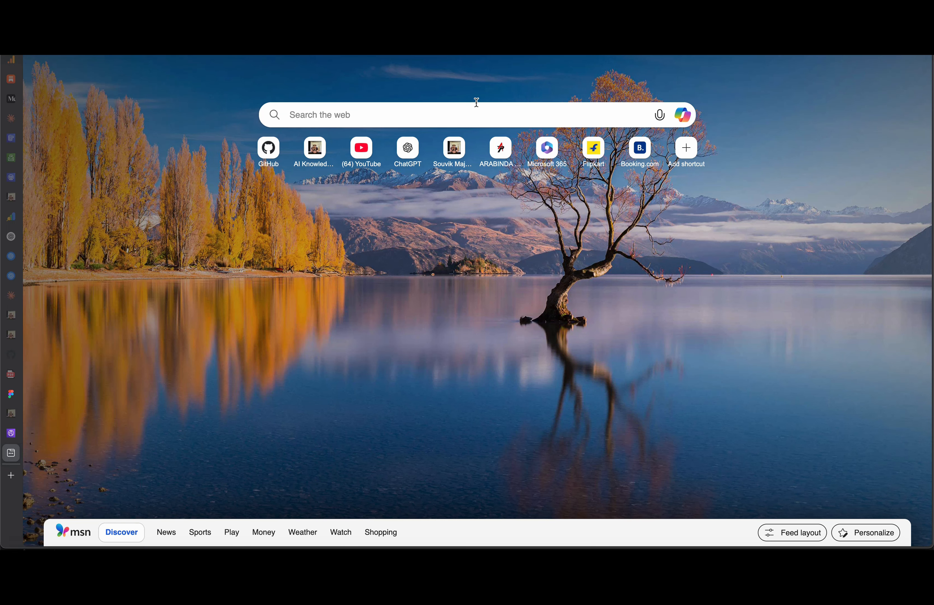
key("ctrl+v")
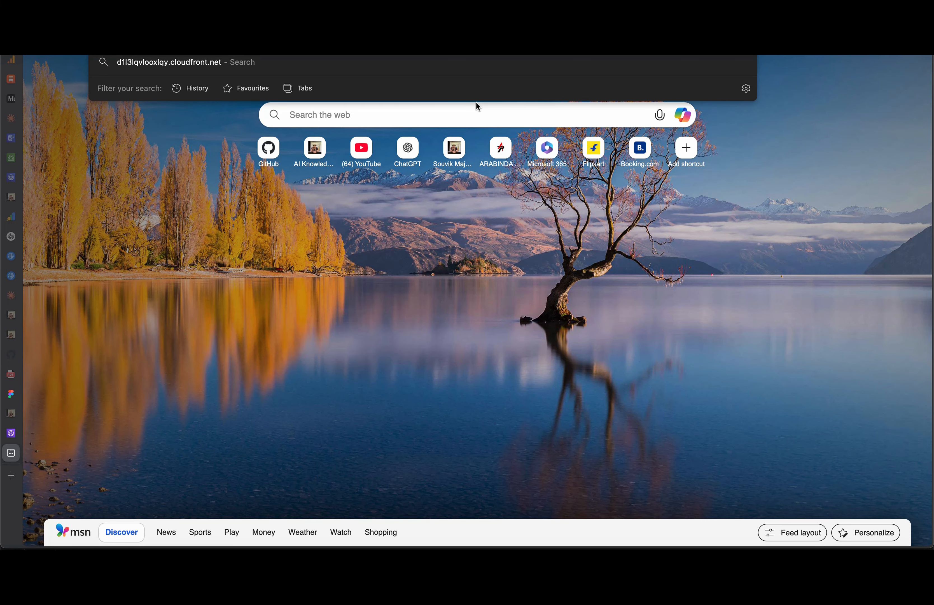
key("Return")
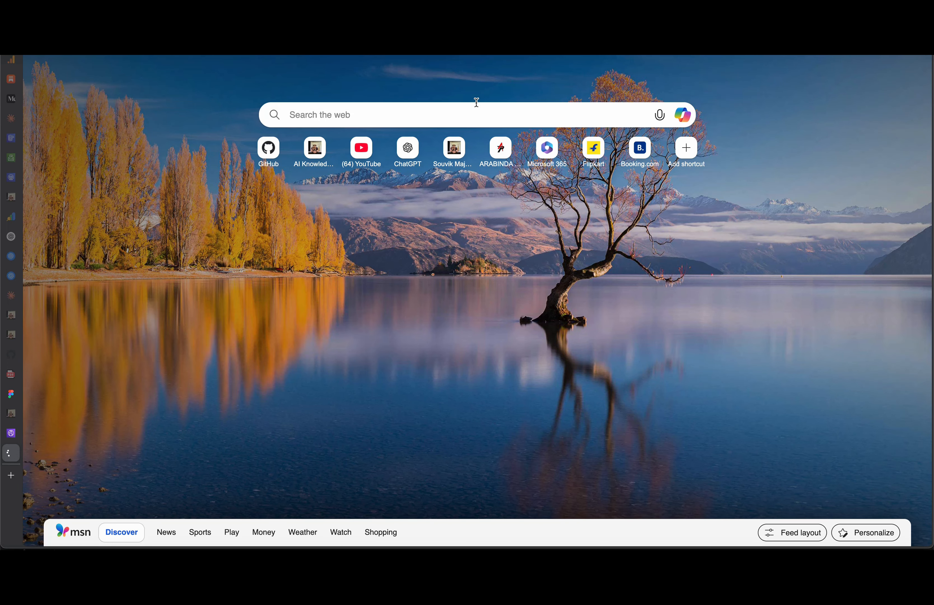